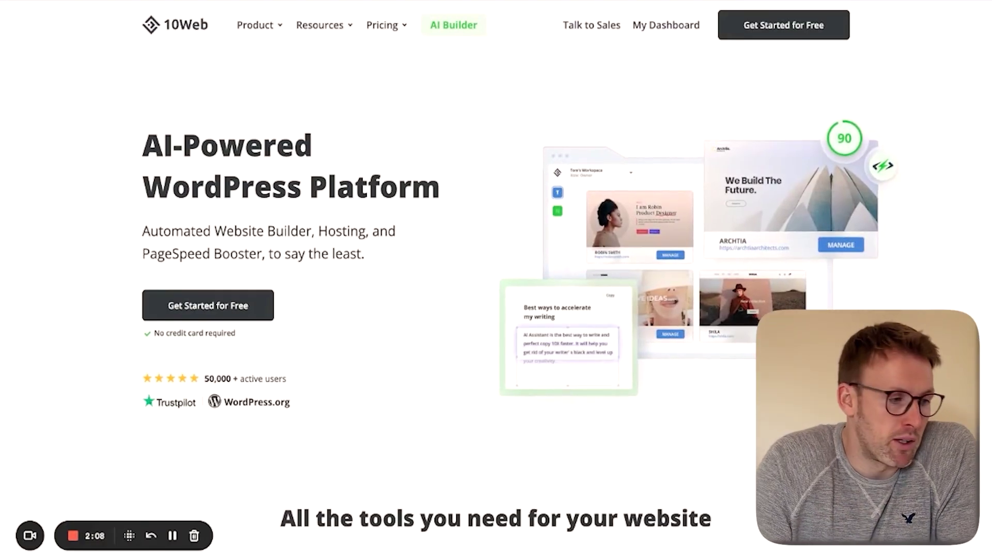
# Step: Look over the empty 10Web workspace dashboard and start creating a new website
pyautogui.scroll(-1, 421, 273)
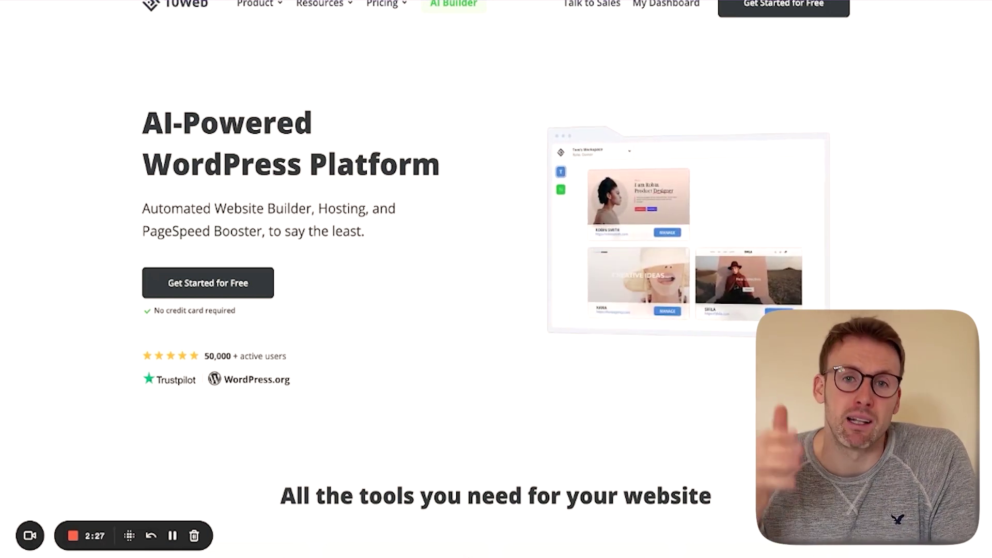
pyautogui.scroll(1, 228, 352)
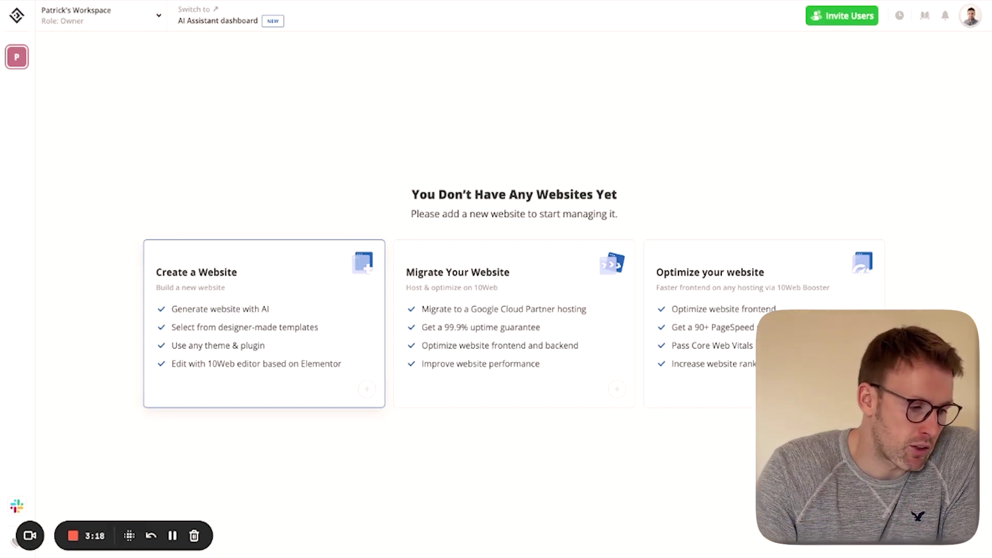
pyautogui.click(264, 331)
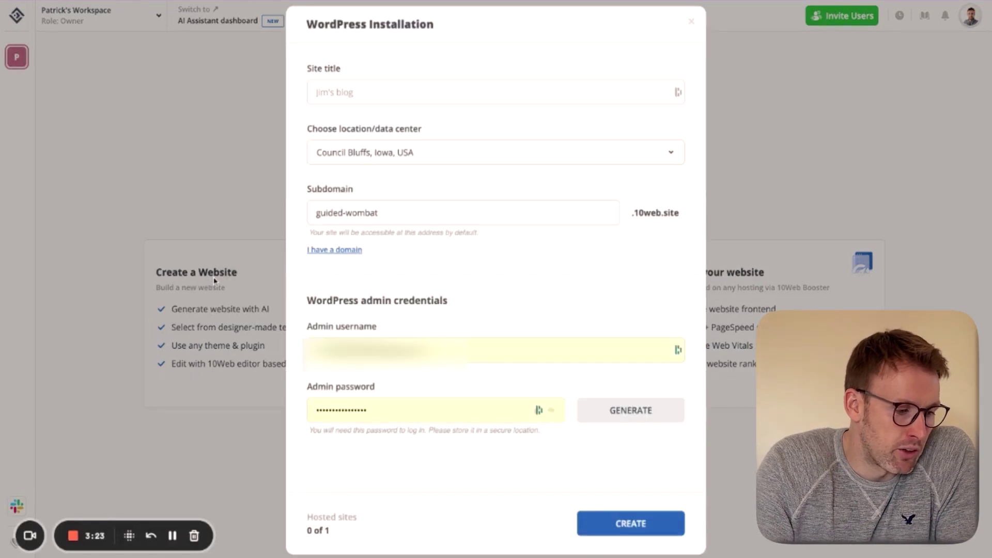
# Step: Create the WordPress site 'Marketing Freelancers' in the London, England, UK data center with subdomain 'marketing'
pyautogui.click(381, 94)
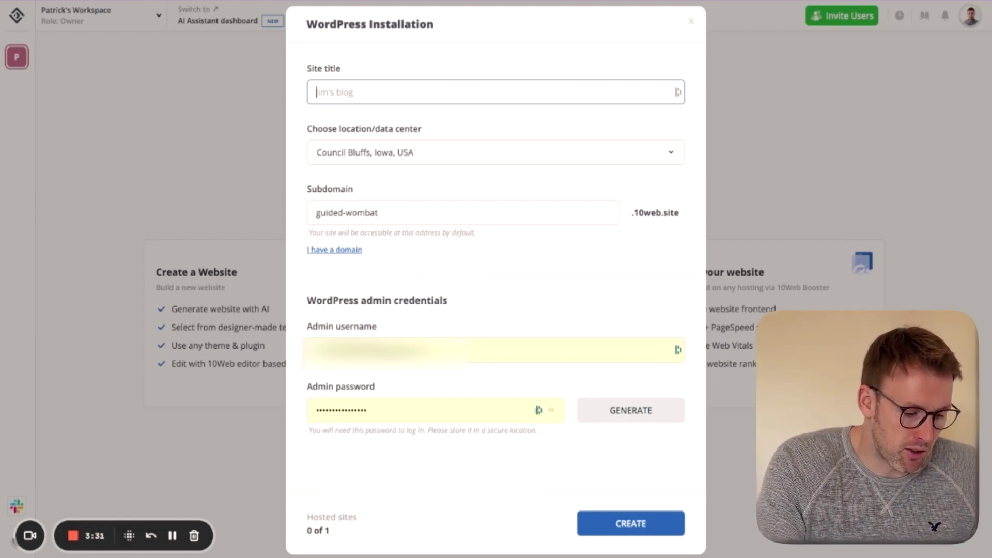
pyautogui.write('Marketing')
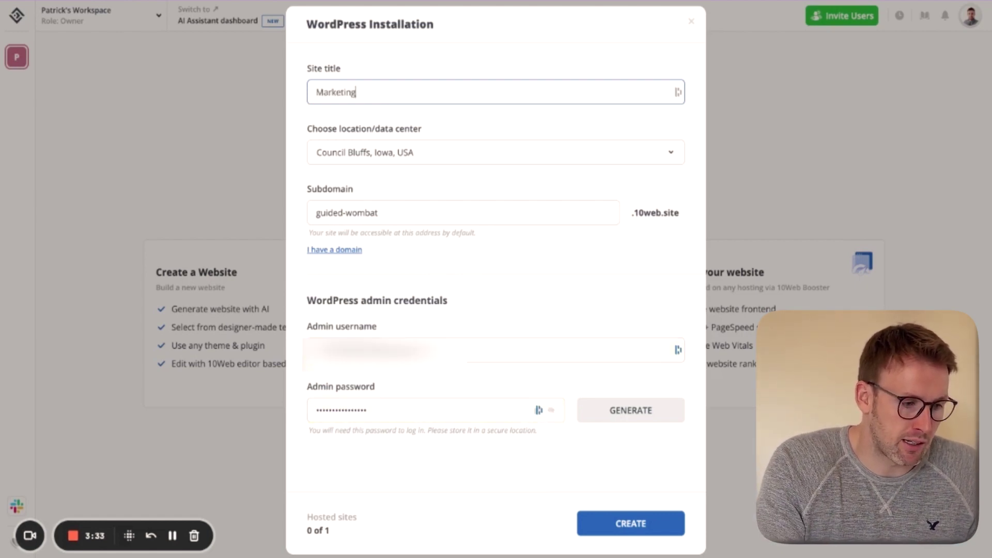
pyautogui.write(' Freelancewr')
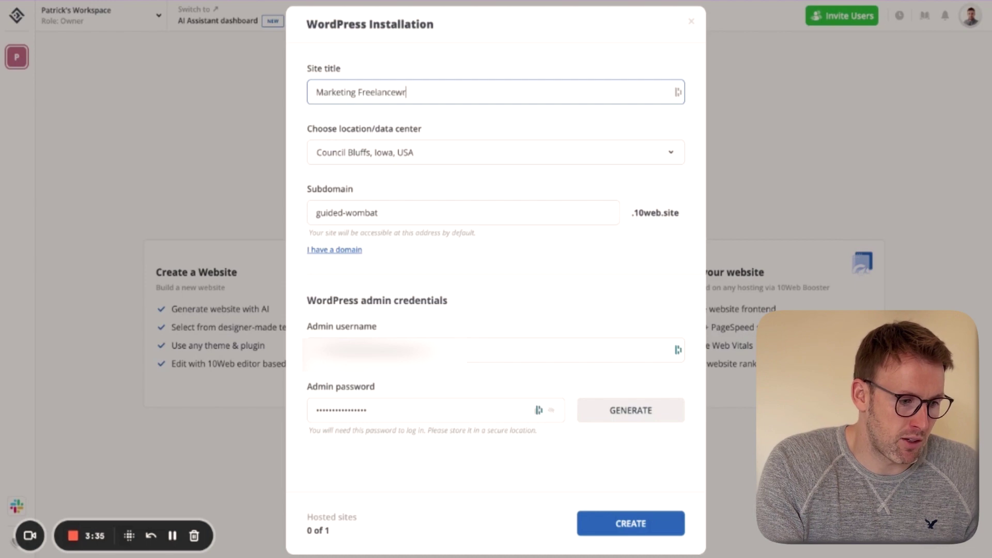
pyautogui.press('BackSpace')
pyautogui.press('BackSpace')
pyautogui.write('rs')
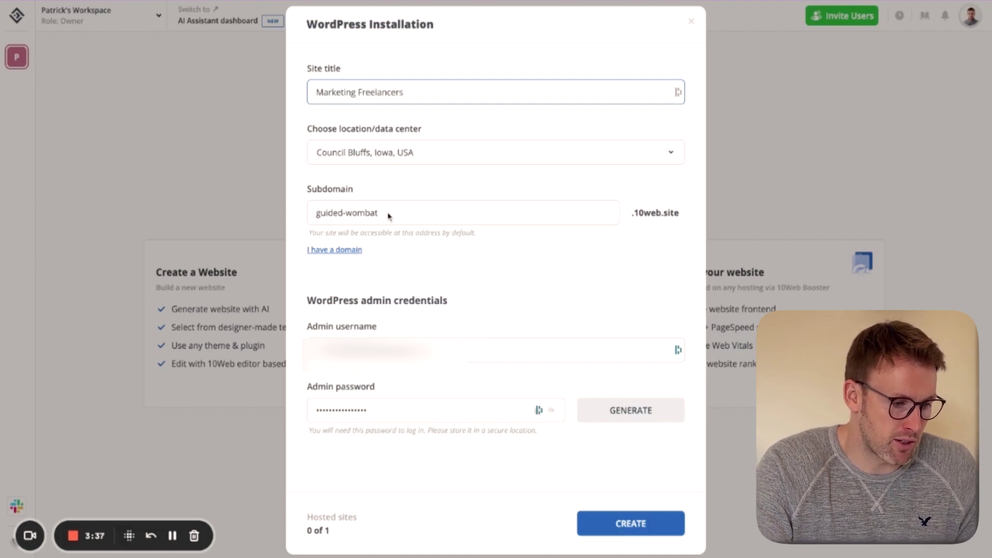
pyautogui.click(420, 158)
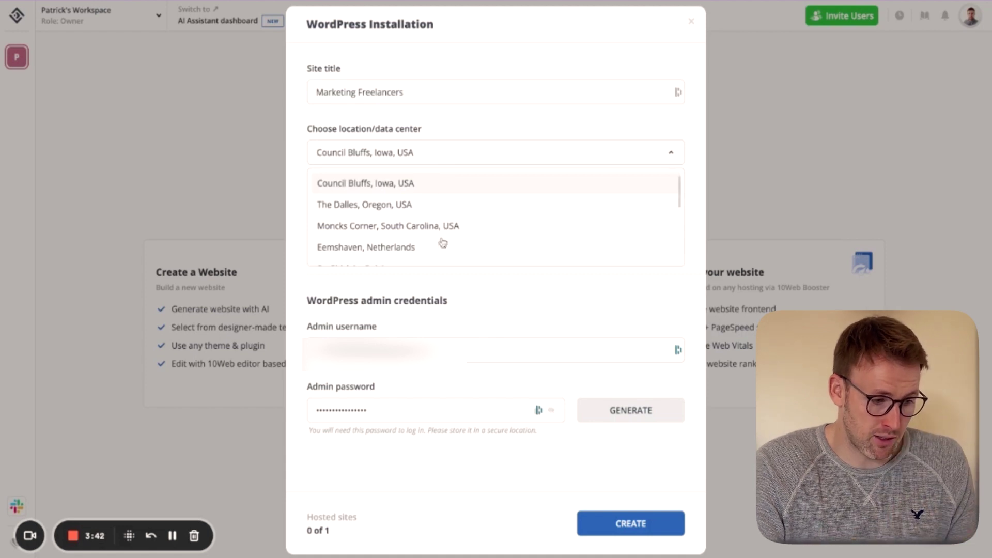
pyautogui.scroll(-3, 443, 243)
pyautogui.click(410, 232)
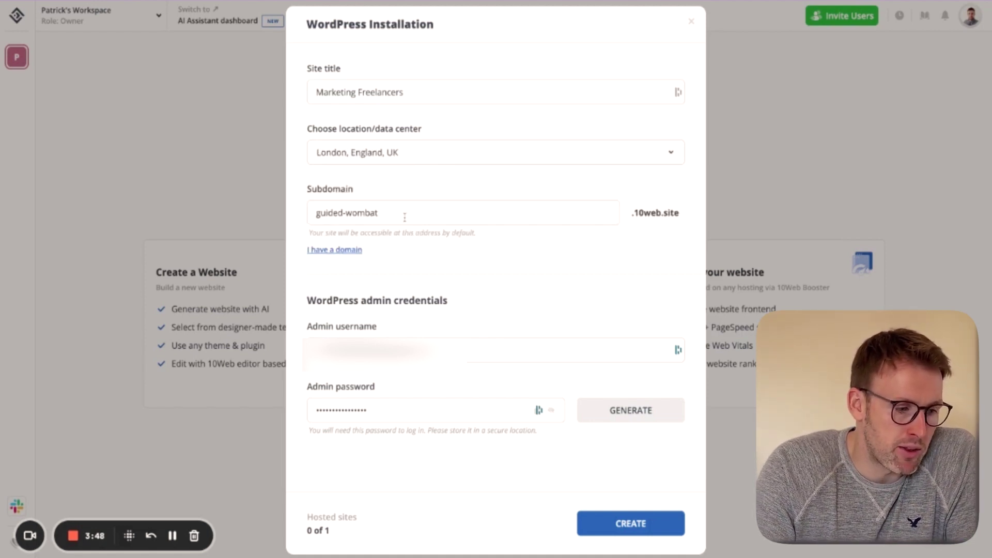
pyautogui.tripleClick(405, 217)
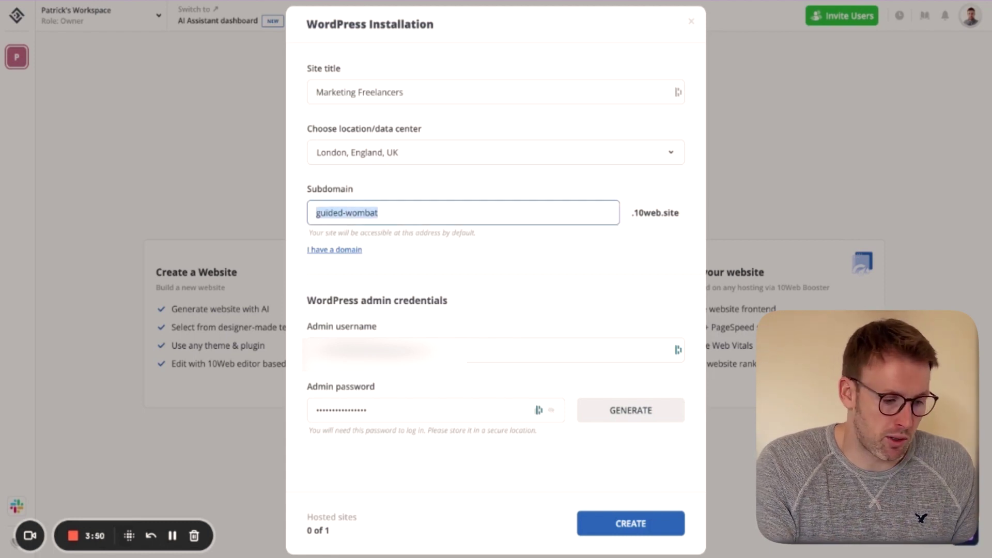
pyautogui.write('marketing')
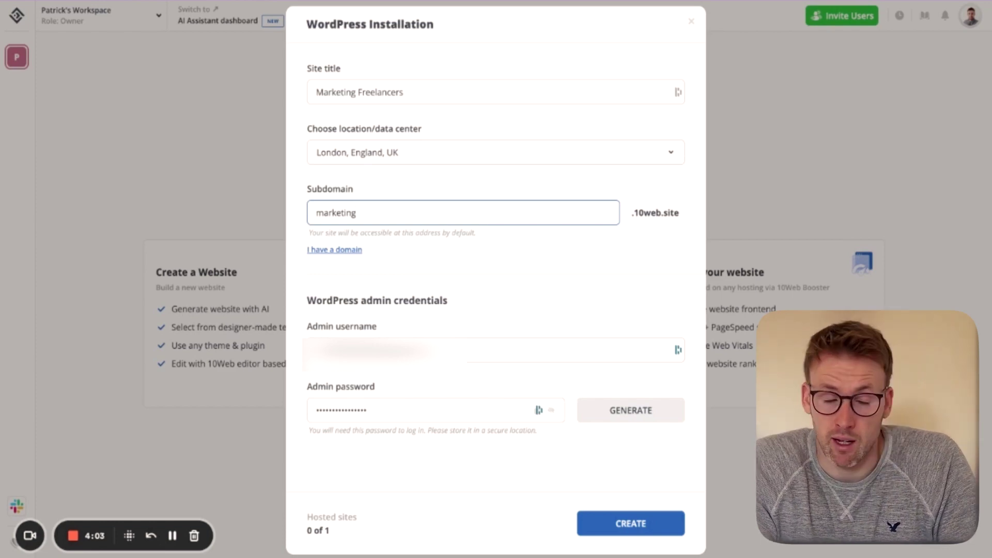
pyautogui.click(628, 523)
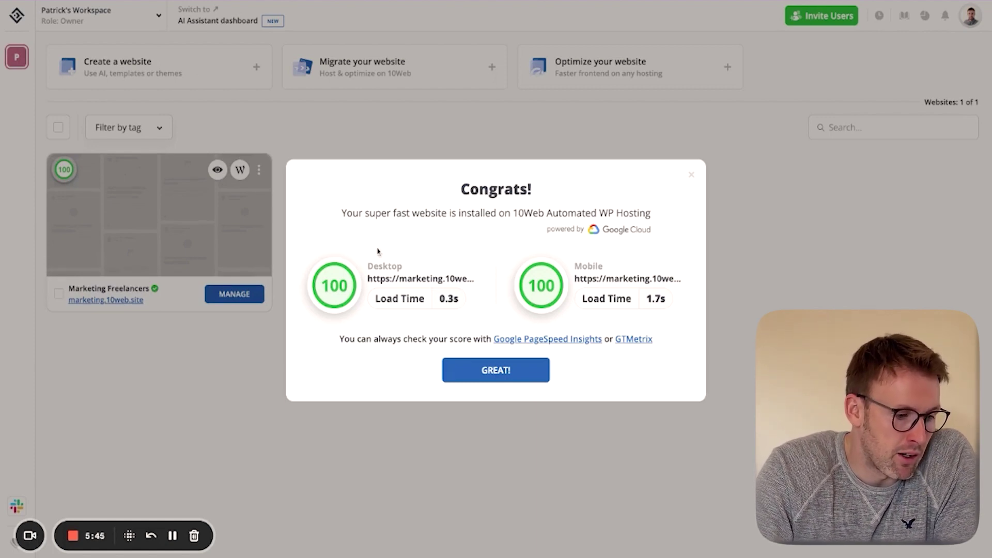
# Step: Dismiss the installation congratulations and review the new site's overview page
pyautogui.click(490, 374)
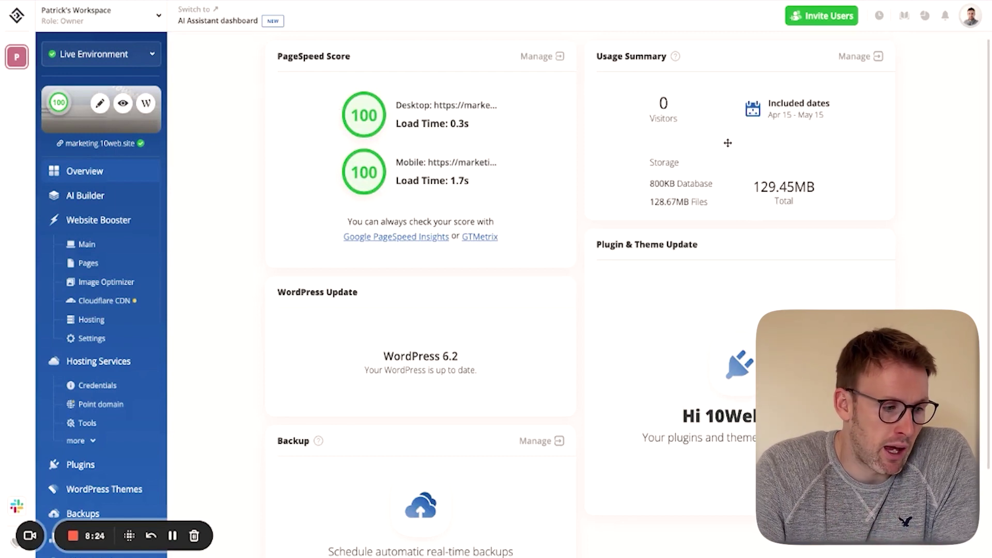
pyautogui.scroll(-1, 663, 155)
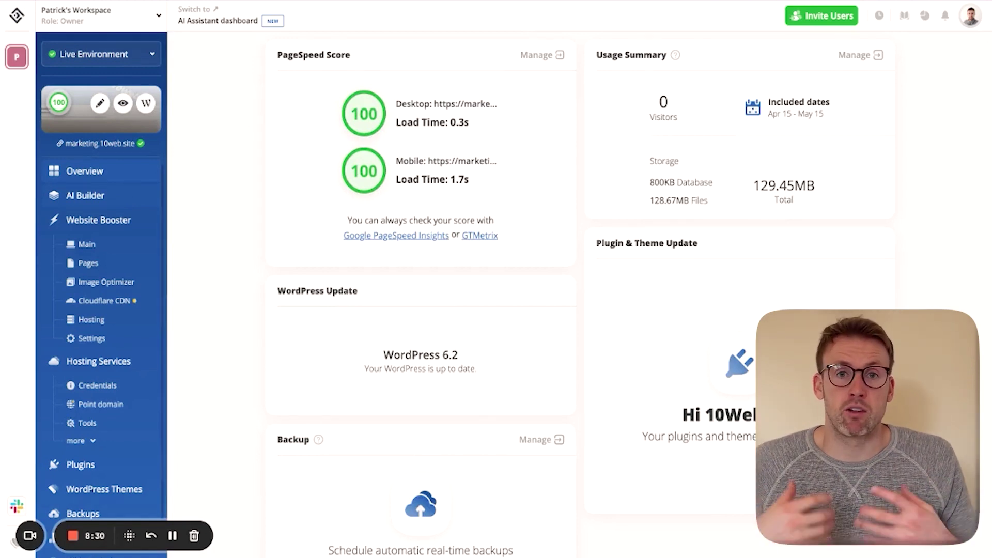
# Step: Show the site's AI Builder page list, closing the add-page options without choosing one
pyautogui.click(122, 201)
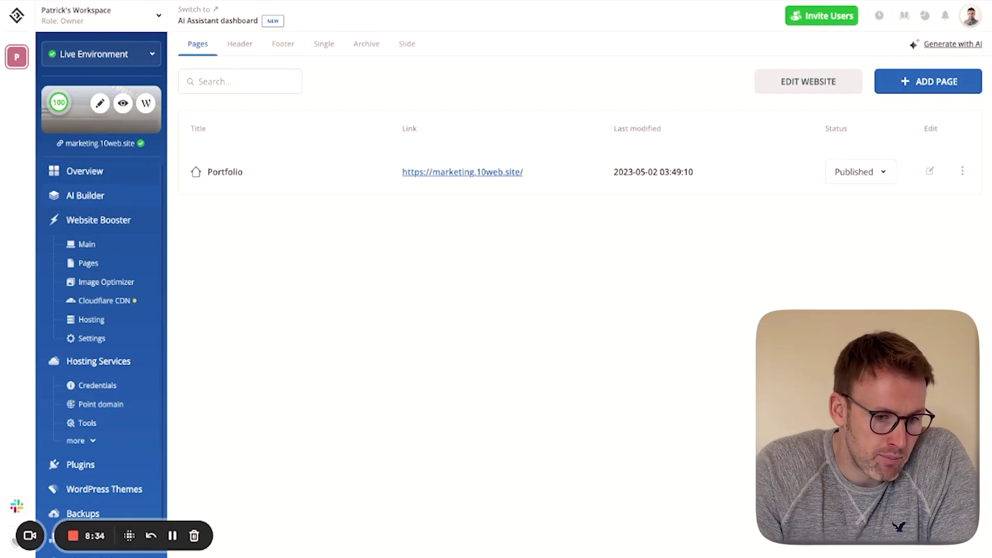
pyautogui.click(948, 86)
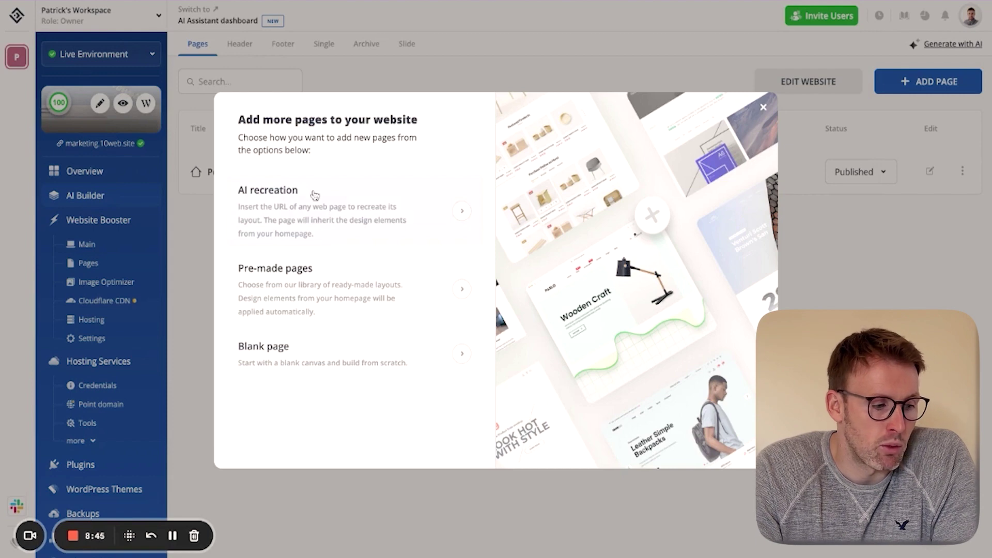
pyautogui.click(763, 109)
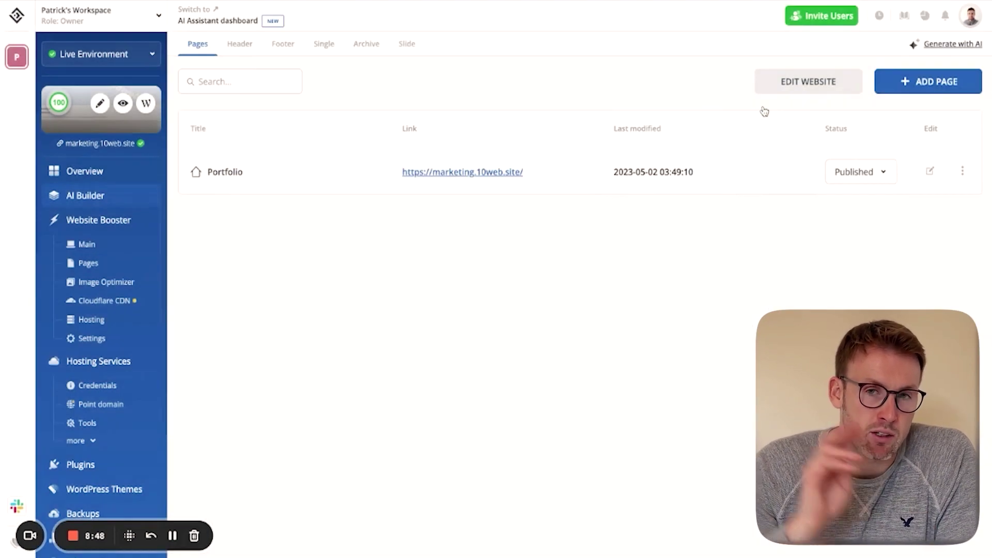
# Step: Start the AI homepage generator with Digital agency as business type and the first template
pyautogui.click(951, 47)
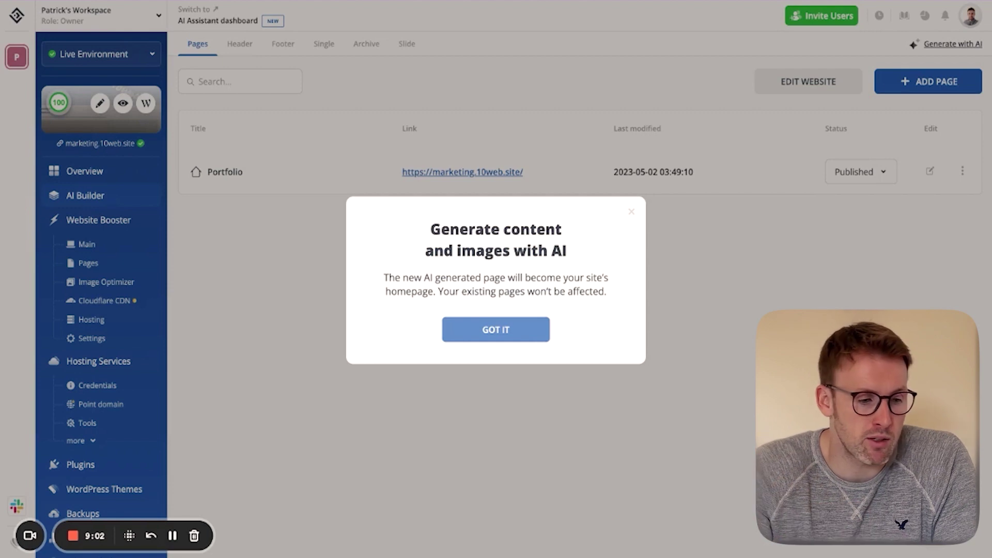
pyautogui.click(532, 336)
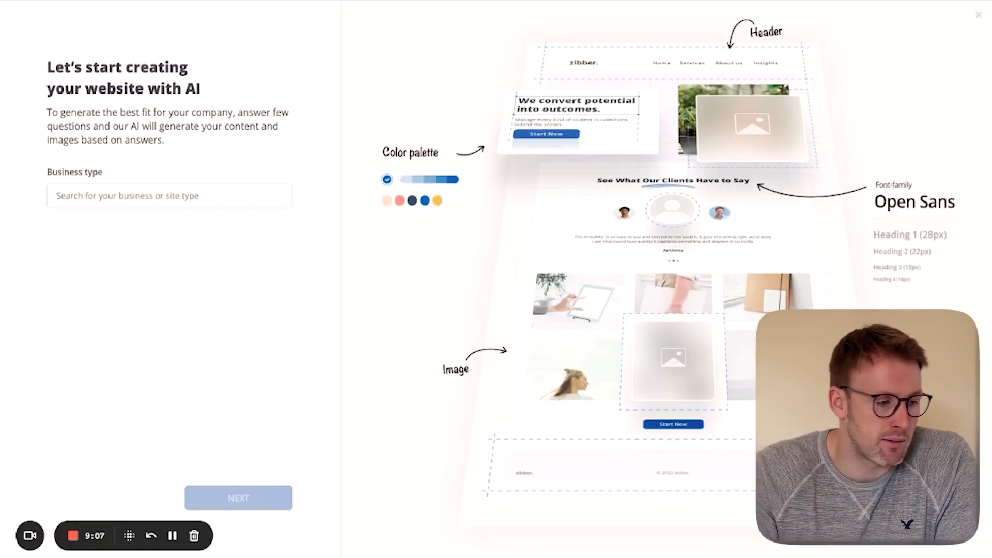
pyautogui.click(173, 196)
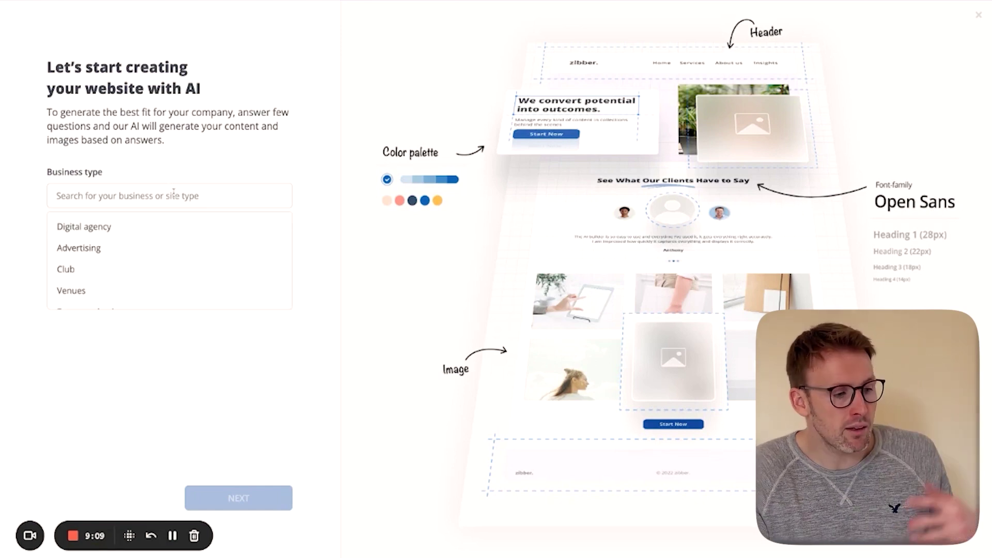
pyautogui.click(160, 230)
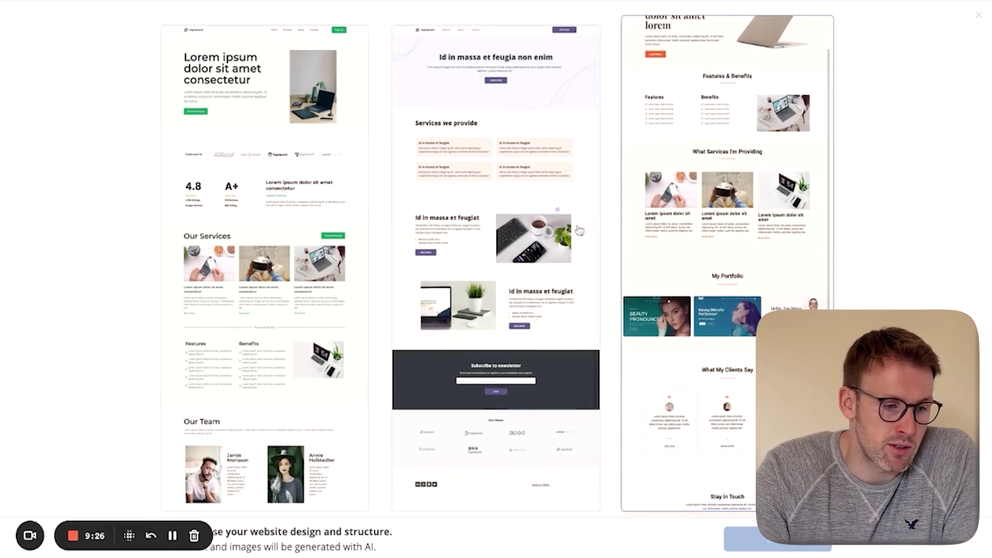
pyautogui.scroll(-1, 309, 253)
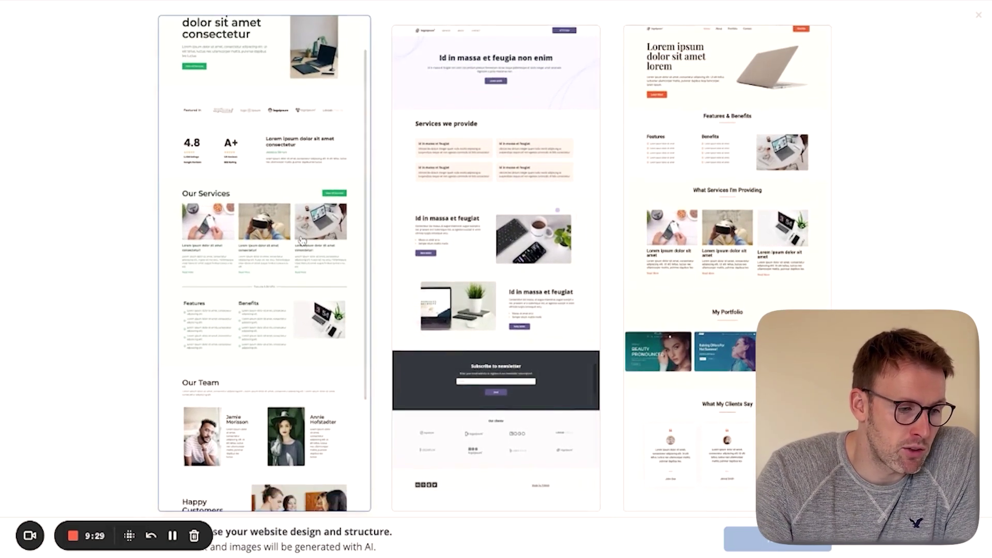
pyautogui.click(302, 239)
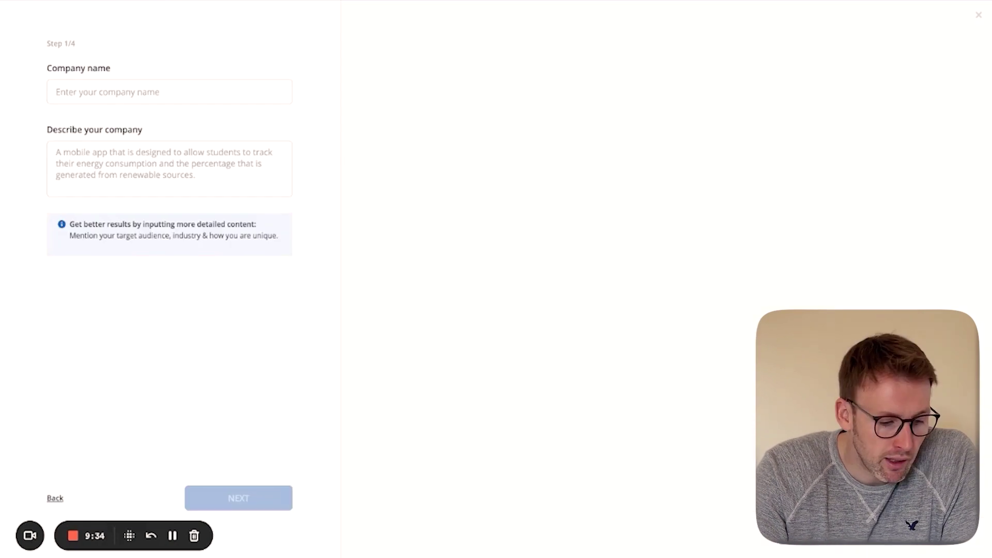
pyautogui.click(182, 99)
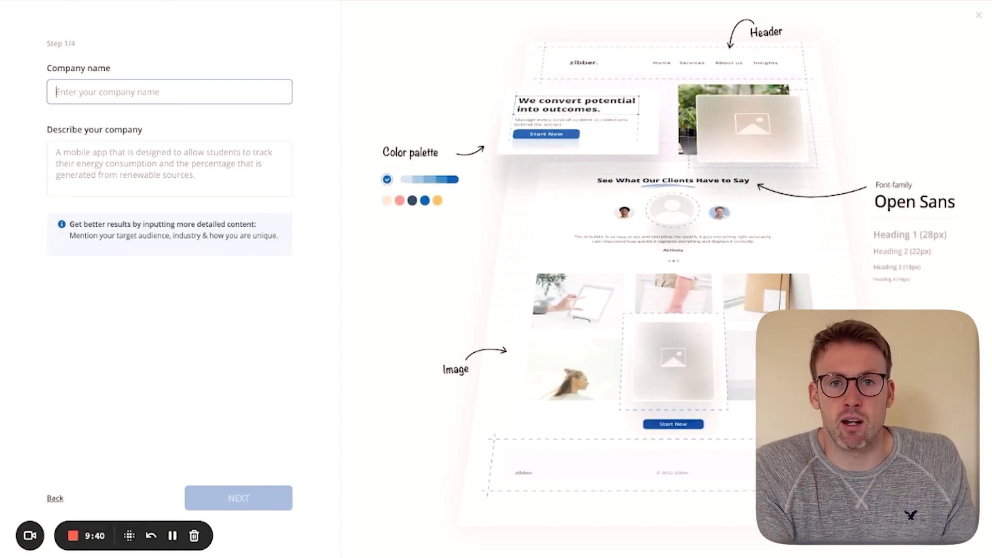
# Step: Enter company name 'Tweet Tweet' with a Twitter ads agency description and proceed to services
pyautogui.write('Twitt')
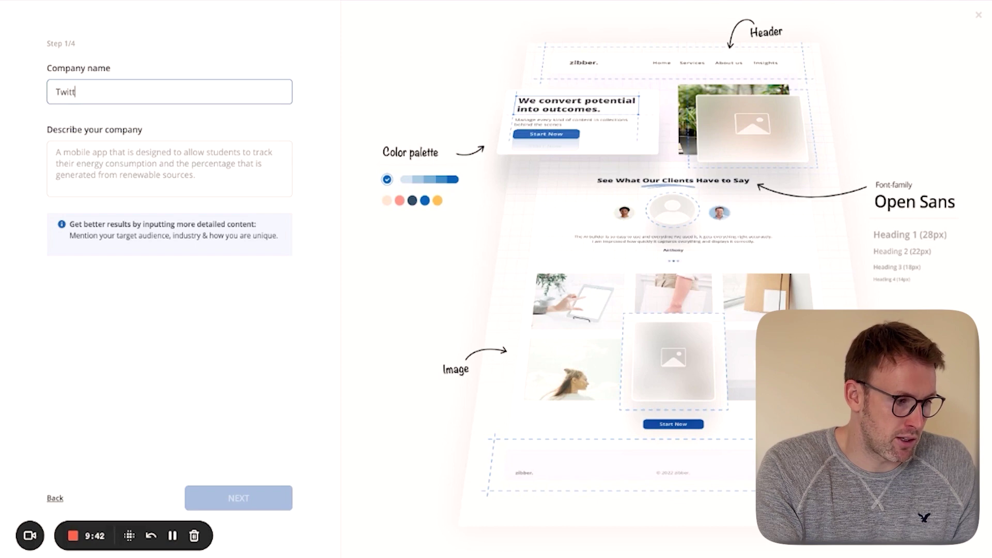
pyautogui.press('BackSpace')
pyautogui.press('BackSpace')
pyautogui.press('BackSpace')
pyautogui.write('eet ')
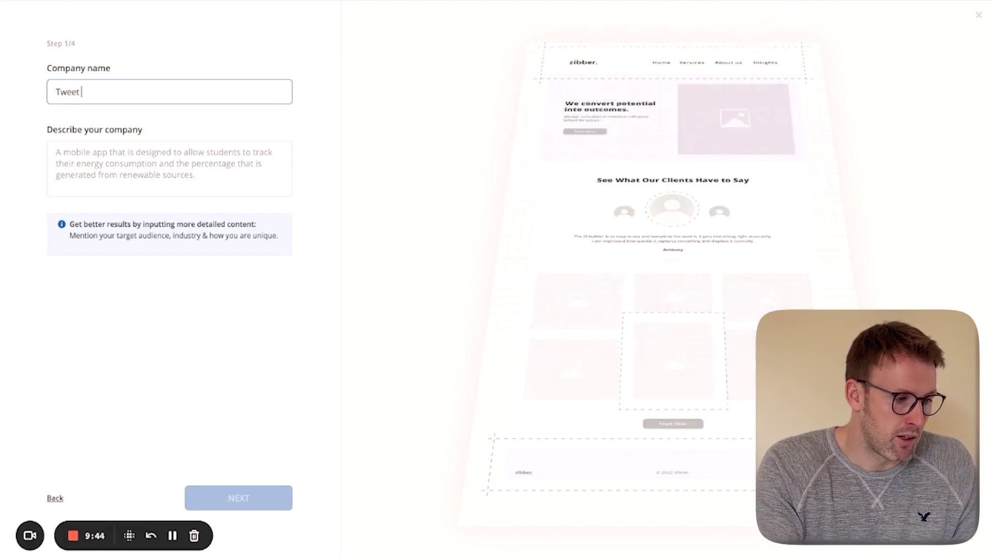
pyautogui.write('Tweet')
pyautogui.click(169, 168)
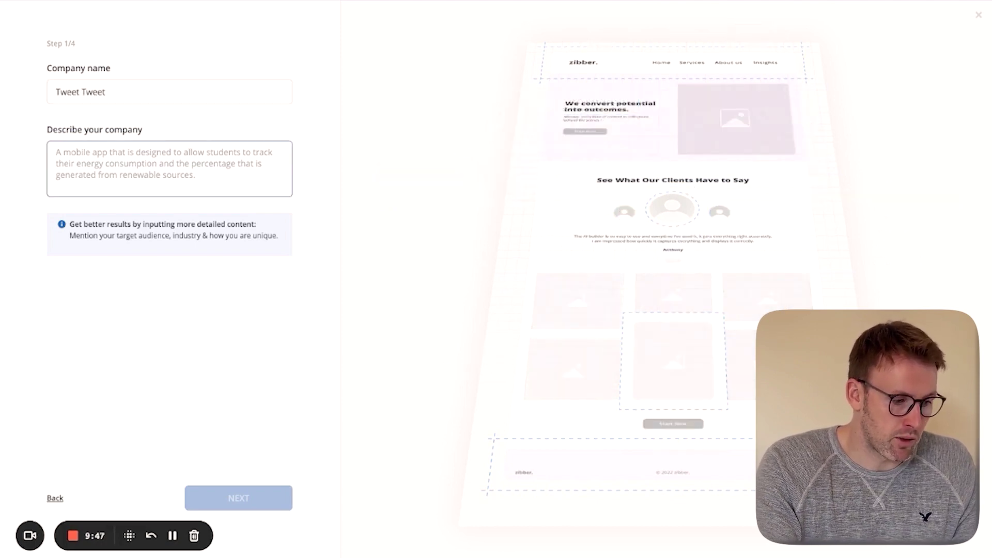
pyautogui.write('We are a t')
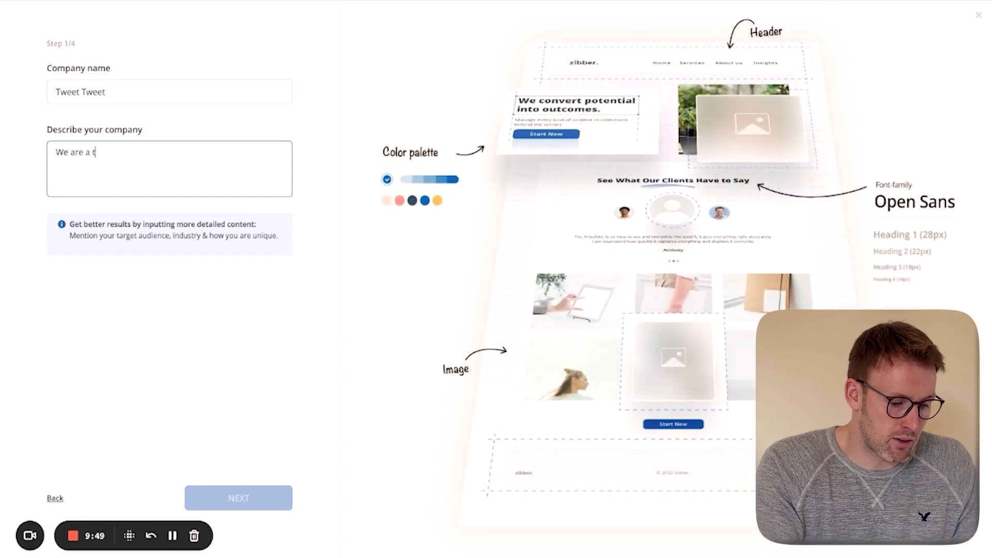
pyautogui.write('witter ads agency')
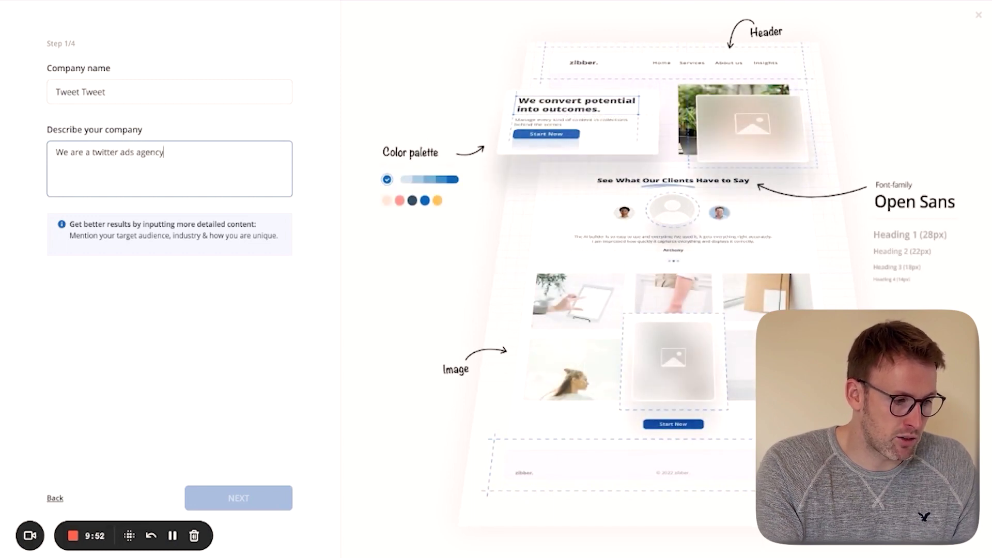
pyautogui.write(' designed to h')
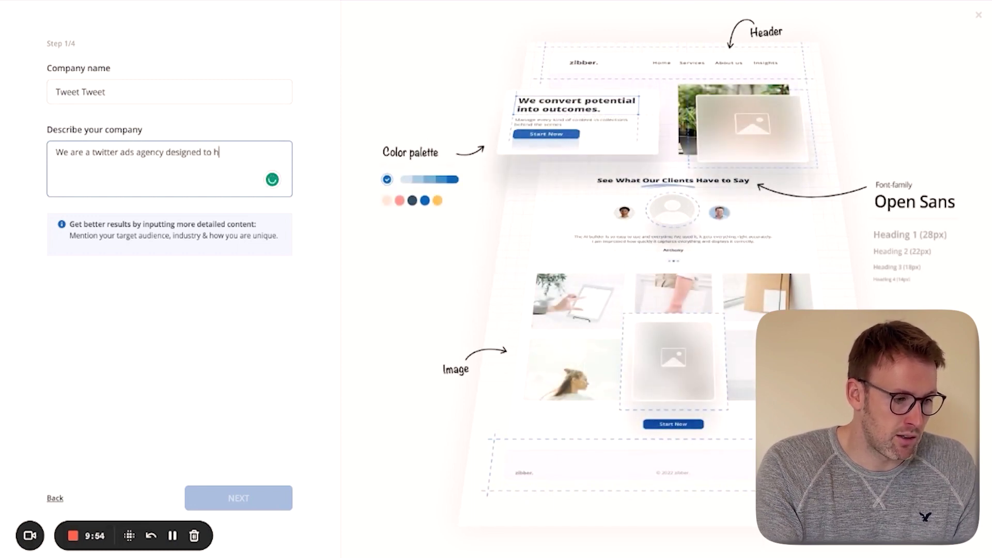
pyautogui.write('elp customers get ')
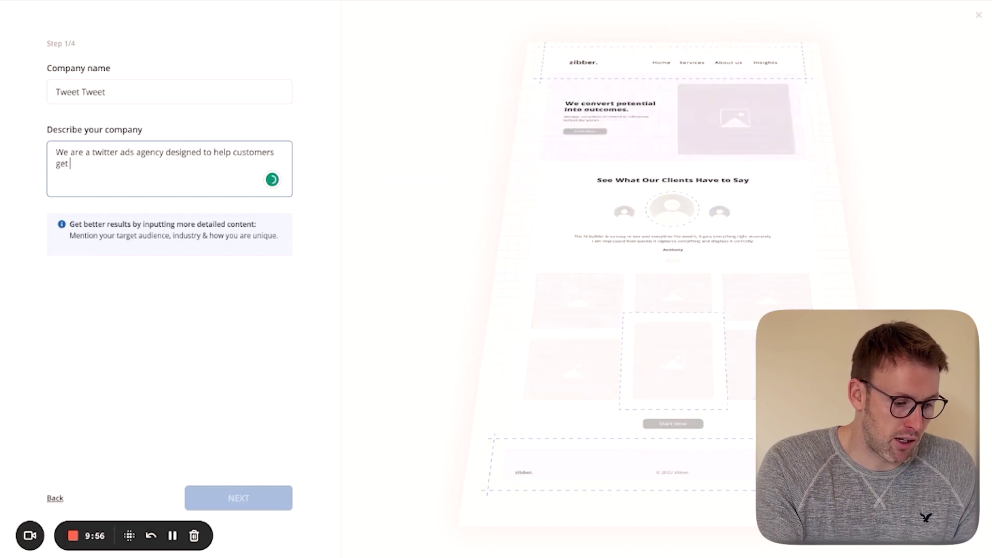
pyautogui.write('great results from their ')
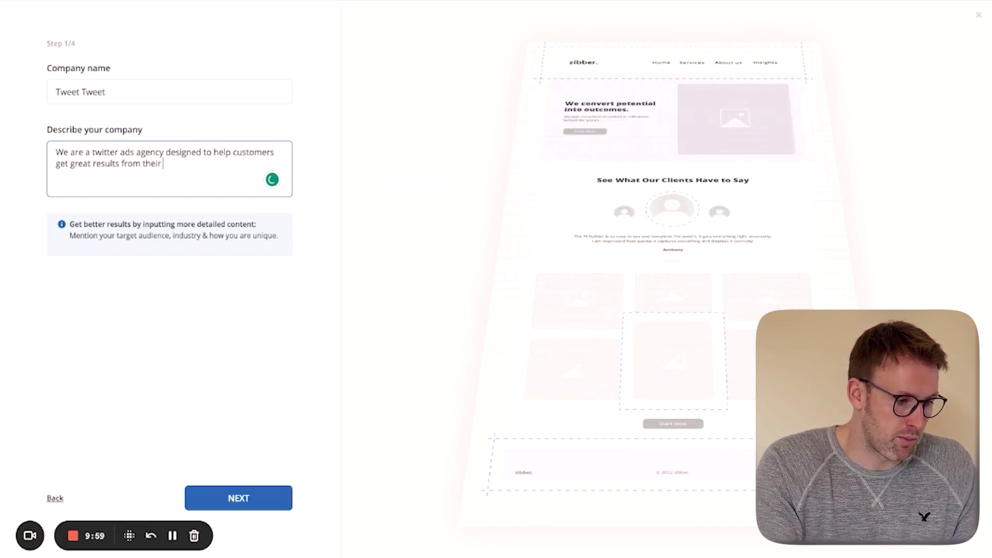
pyautogui.write('twitter advertising.')
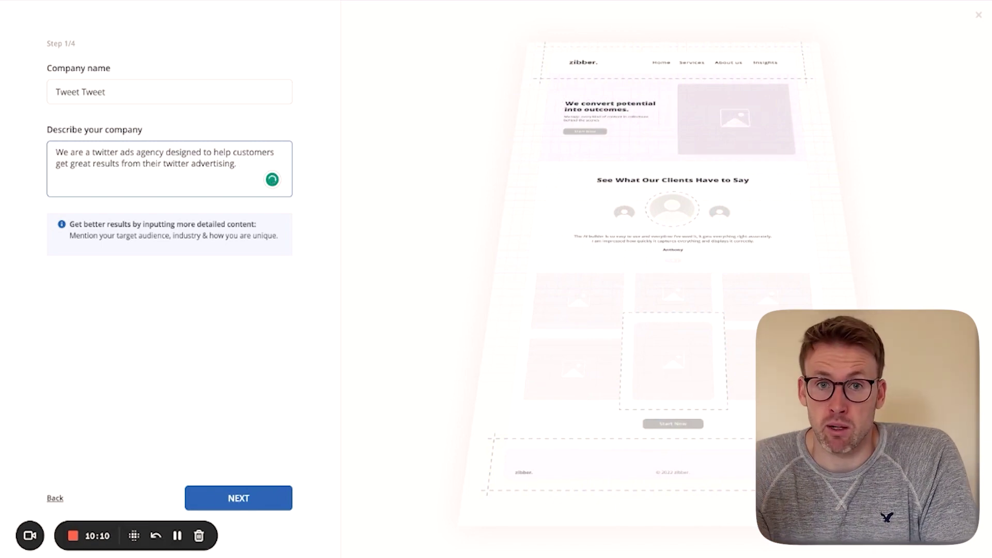
pyautogui.click(244, 493)
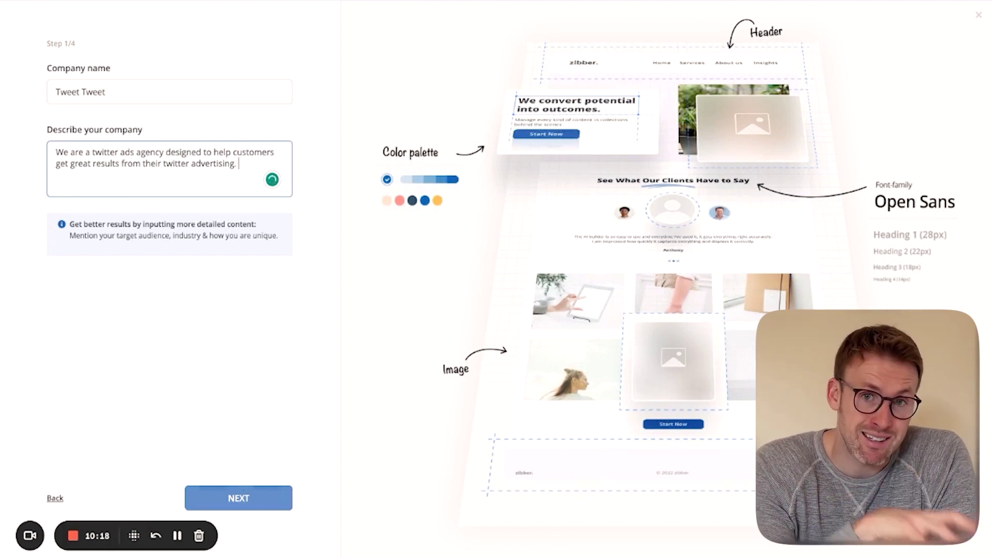
pyautogui.click(258, 500)
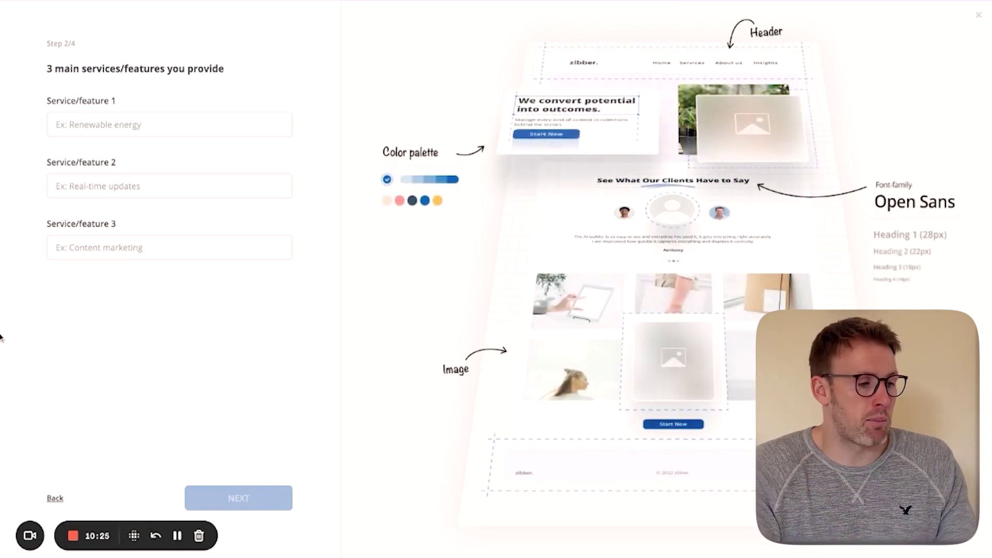
# Step: Enter services 'Creating Twitter Ad Copy', 'Creating Twitter Ad Images' and 'Managing Twitter Advertising'
pyautogui.click(159, 135)
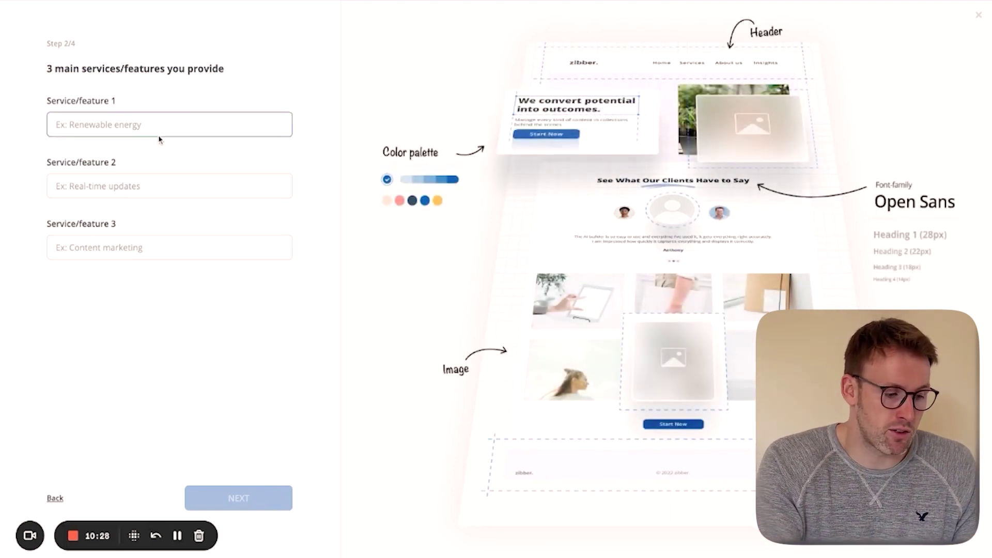
pyautogui.write('Creating Ad Copy')
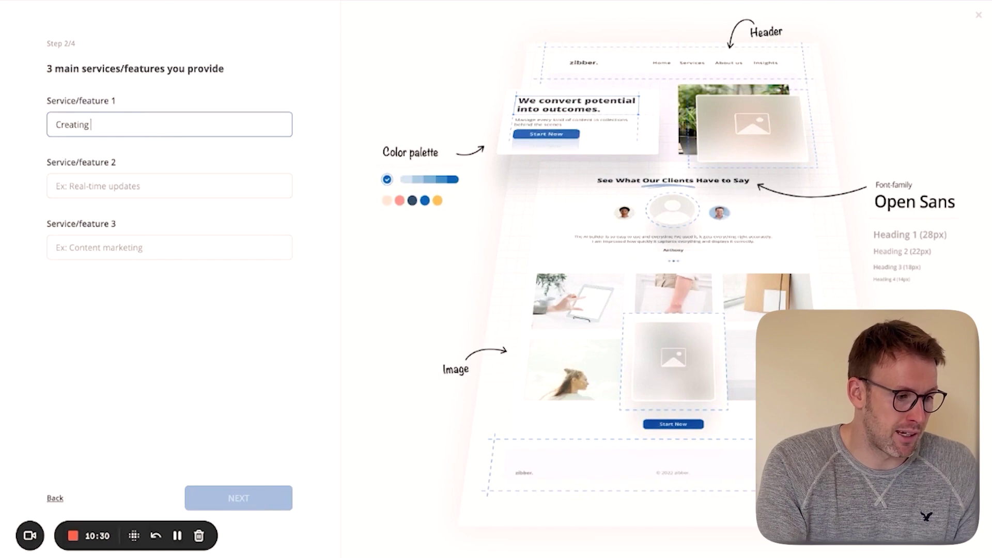
pyautogui.press('Tab')
pyautogui.write('Crea')
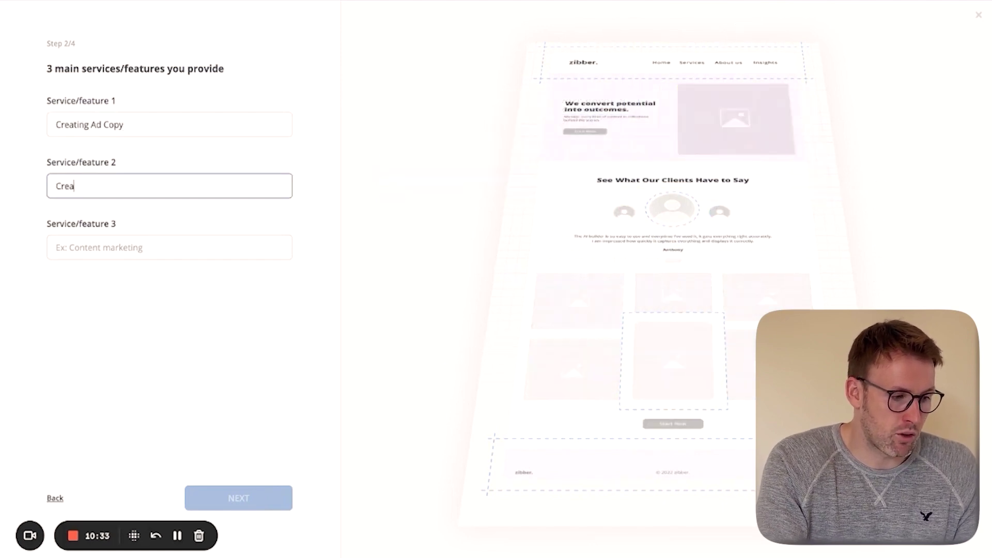
pyautogui.write('ting Ad')
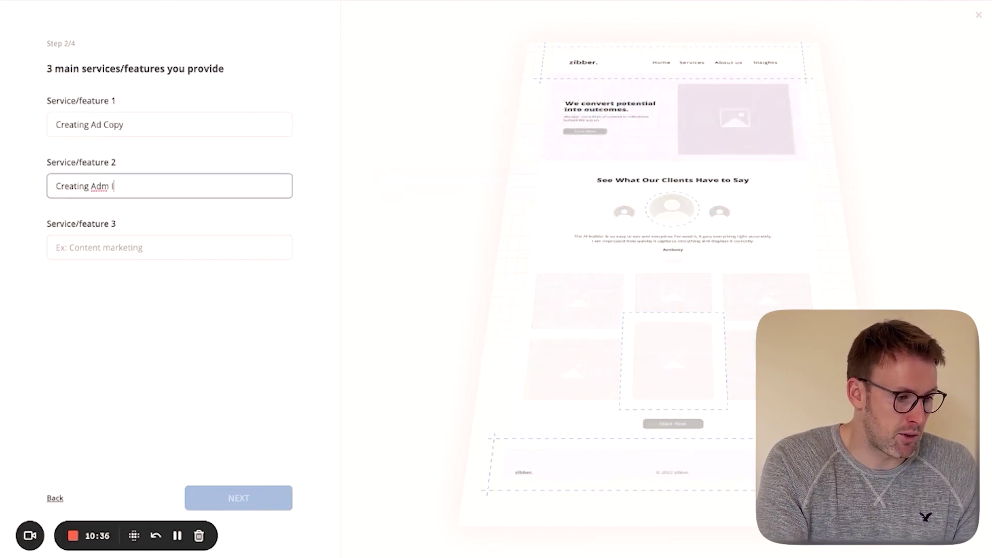
pyautogui.write(' Images')
pyautogui.press('Tab')
pyautogui.write('Managing')
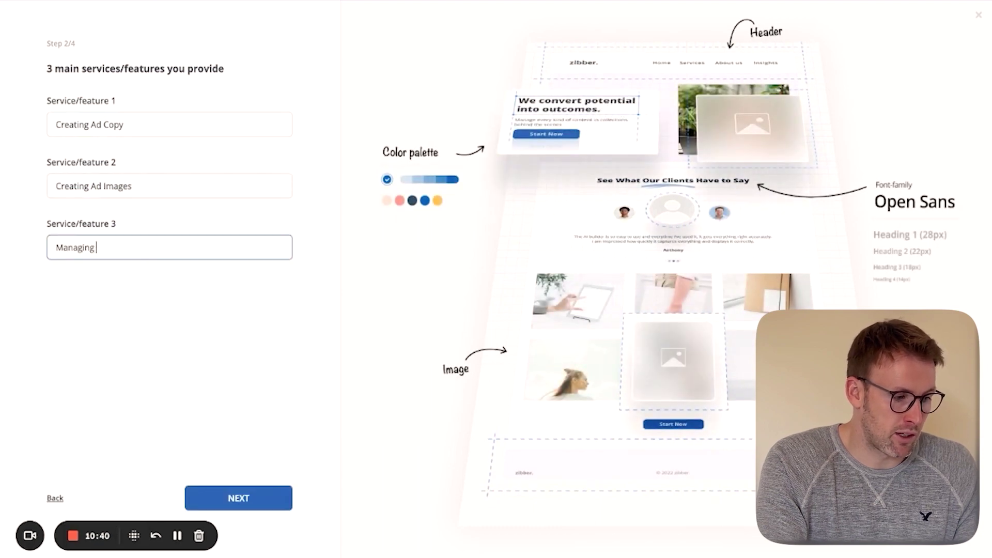
pyautogui.write(' Twitter Advertising')
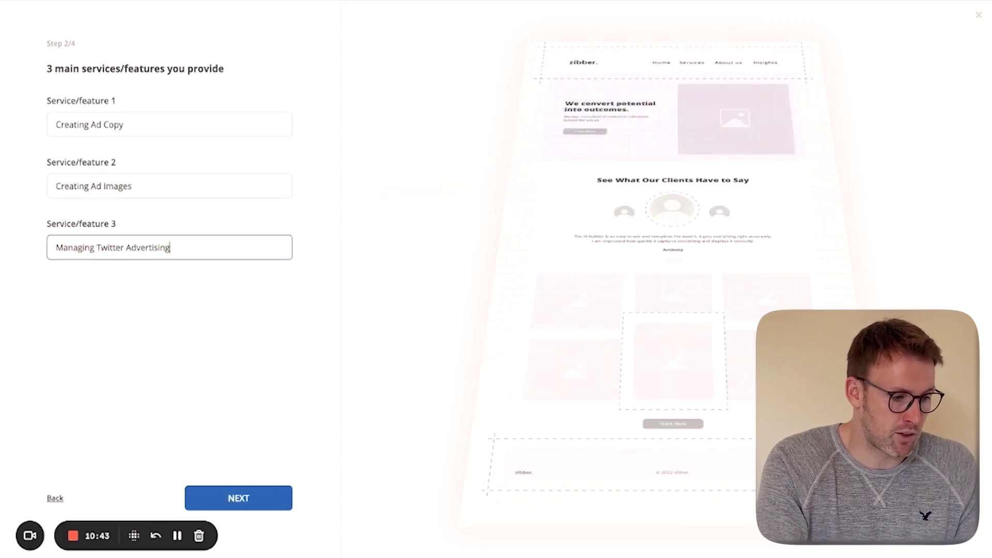
pyautogui.click(95, 182)
pyautogui.write('Twitter')
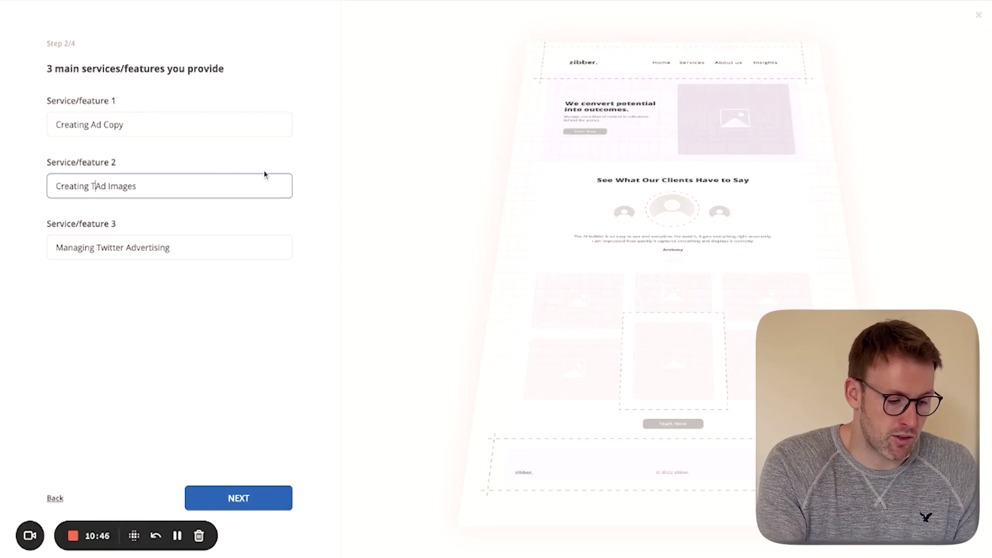
pyautogui.click(93, 124)
pyautogui.write('Twitter')
pyautogui.click(258, 499)
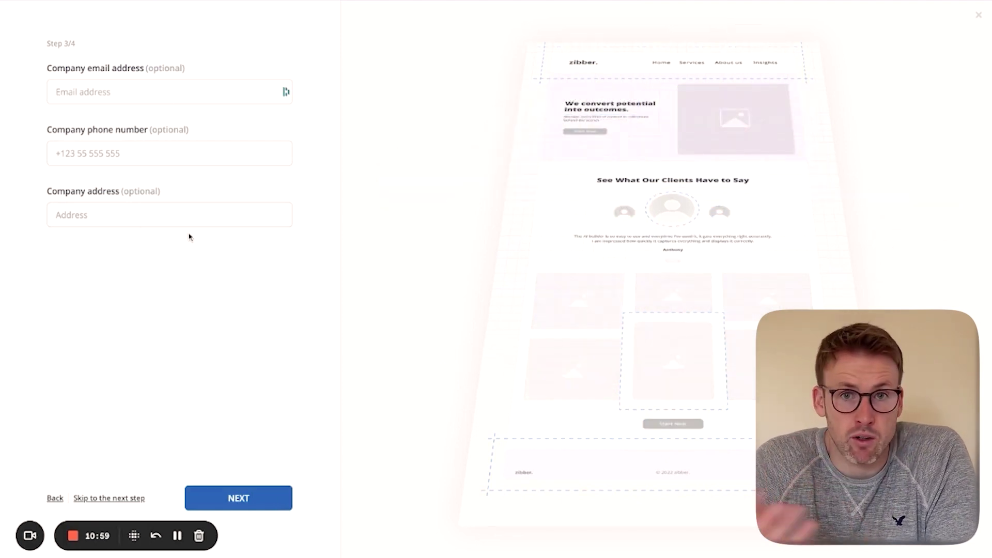
# Step: Skip contact details, keep the Informal tone, and finalize to generate the TweetBoost homepage
pyautogui.click(264, 504)
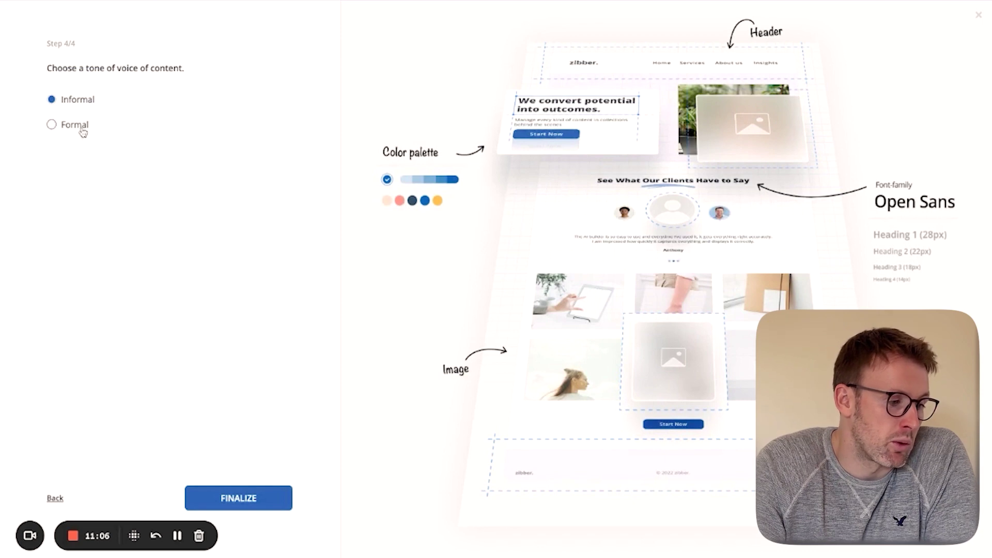
pyautogui.click(272, 500)
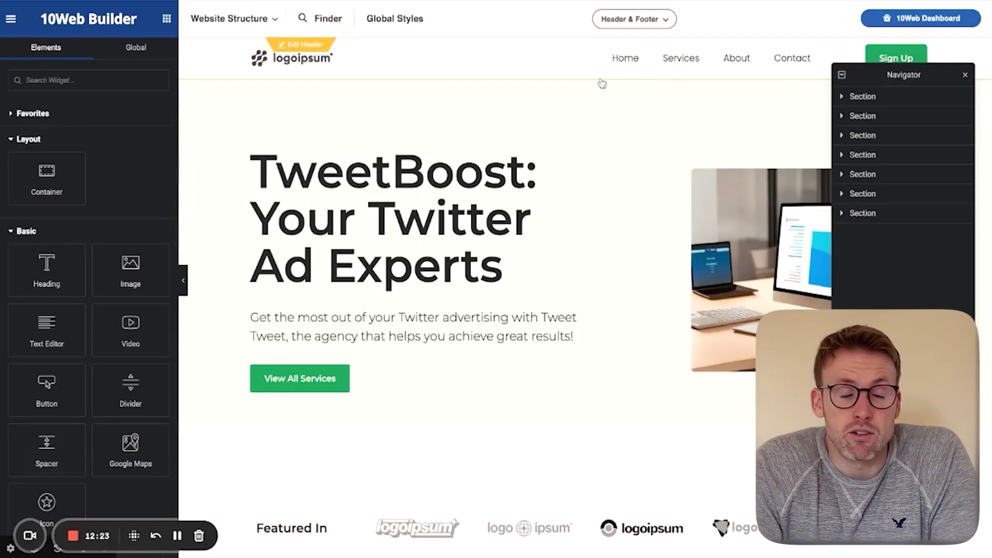
pyautogui.scroll(-1, 385, 173)
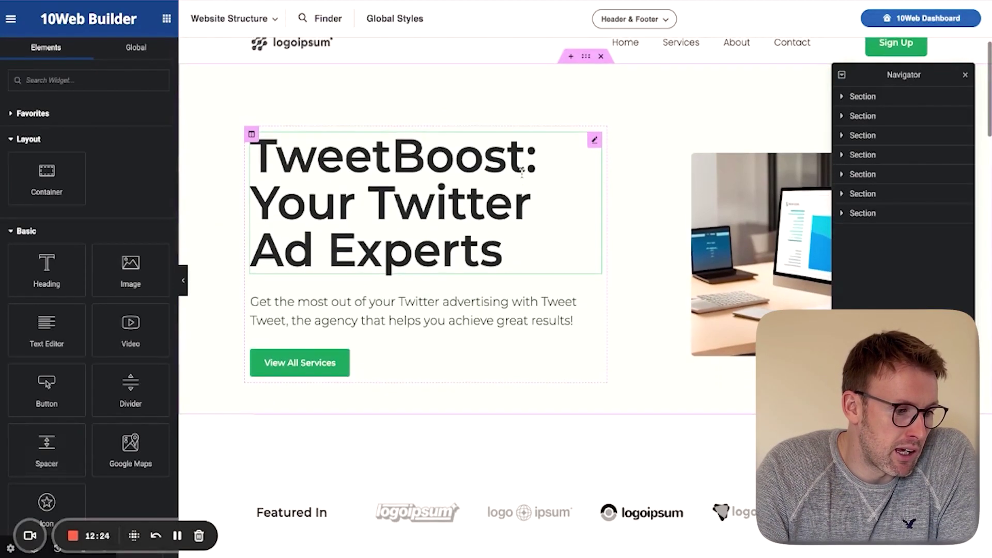
pyautogui.scroll(1, 388, 175)
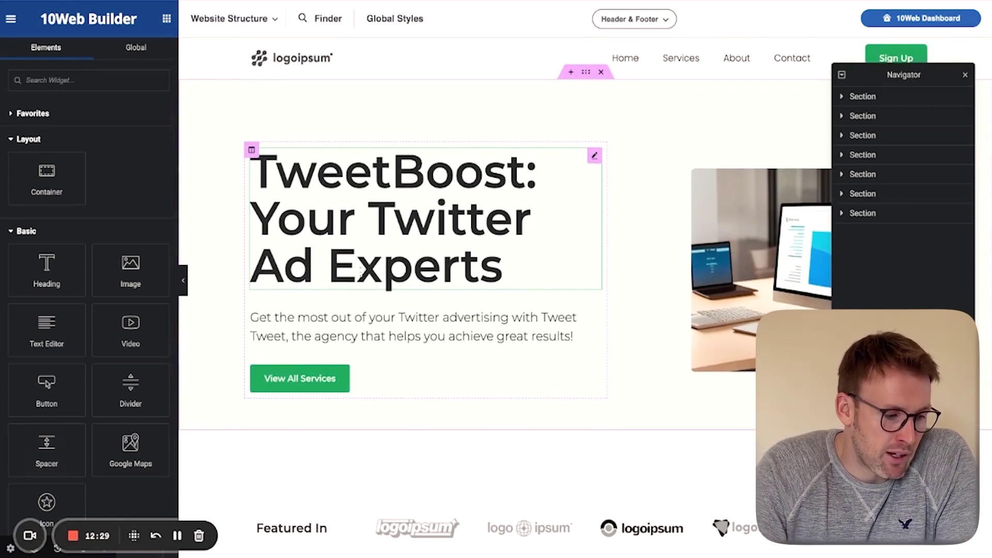
pyautogui.scroll(-2, 361, 273)
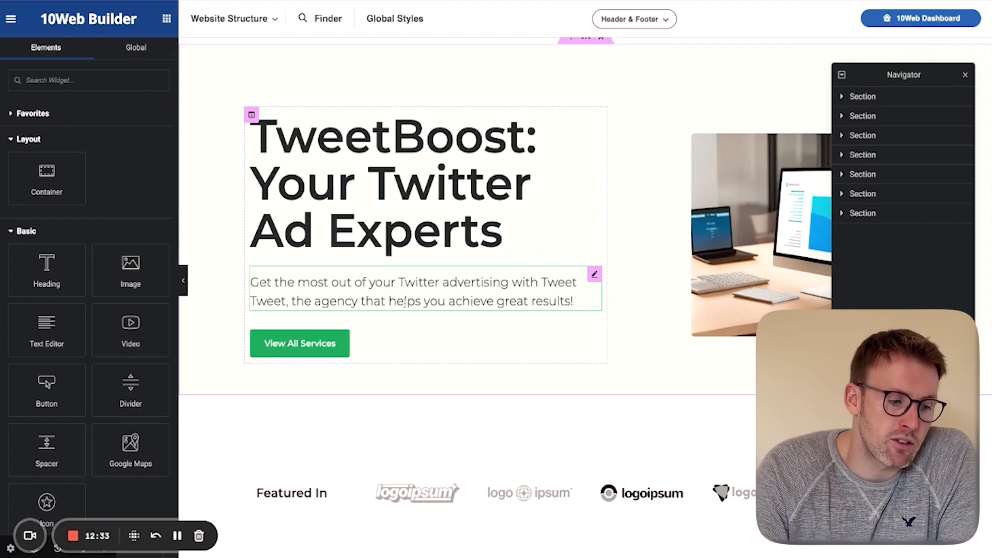
pyautogui.scroll(-10, 458, 300)
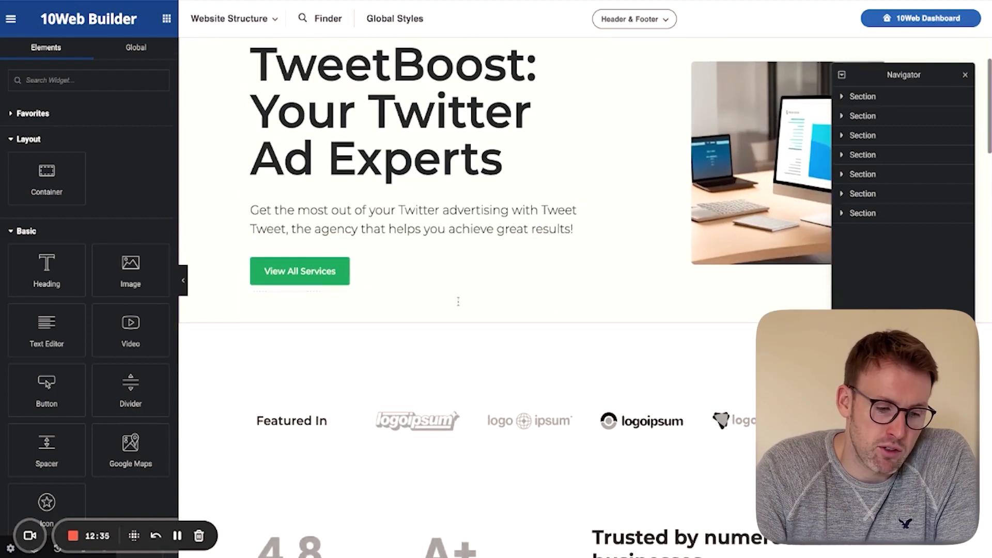
pyautogui.scroll(-11, 651, 363)
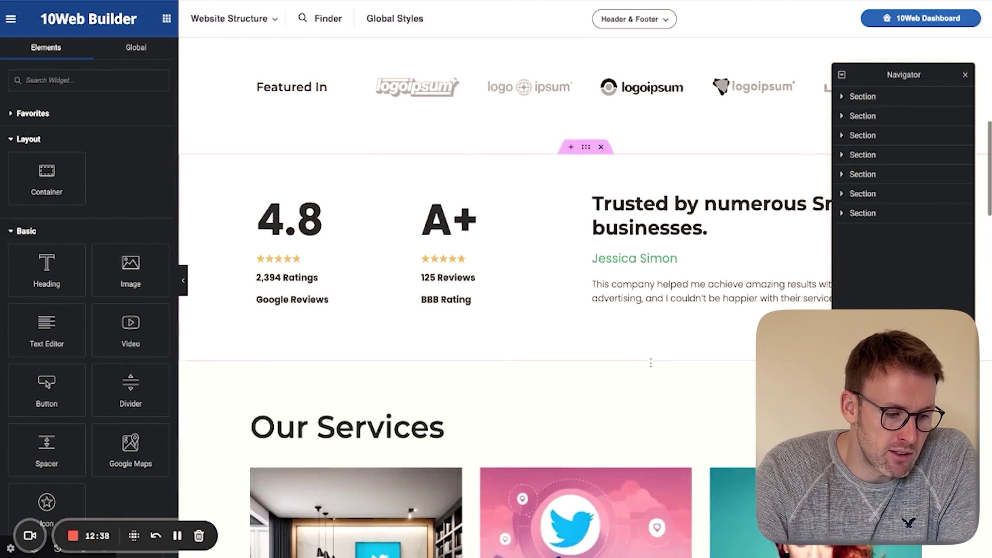
pyautogui.scroll(-5, 651, 363)
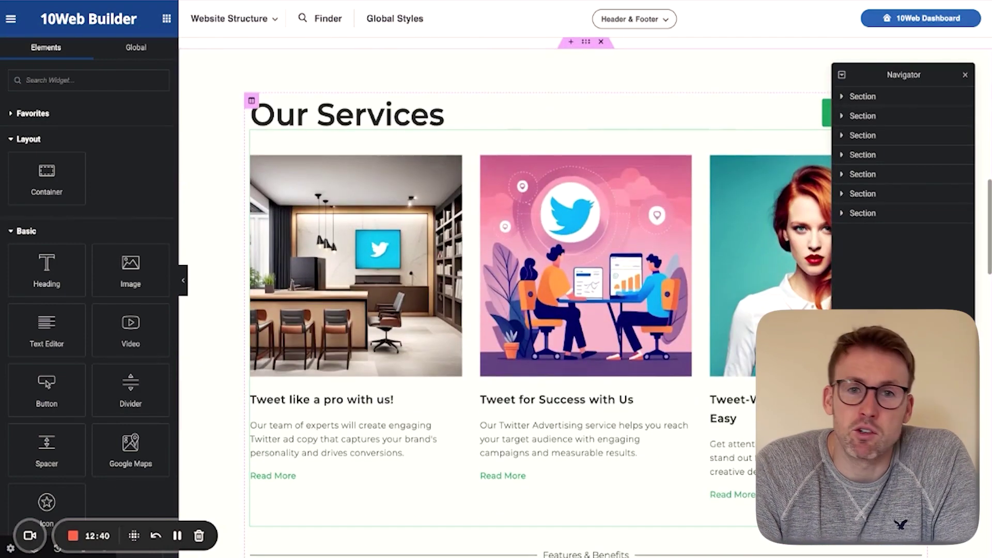
pyautogui.scroll(-2, 651, 364)
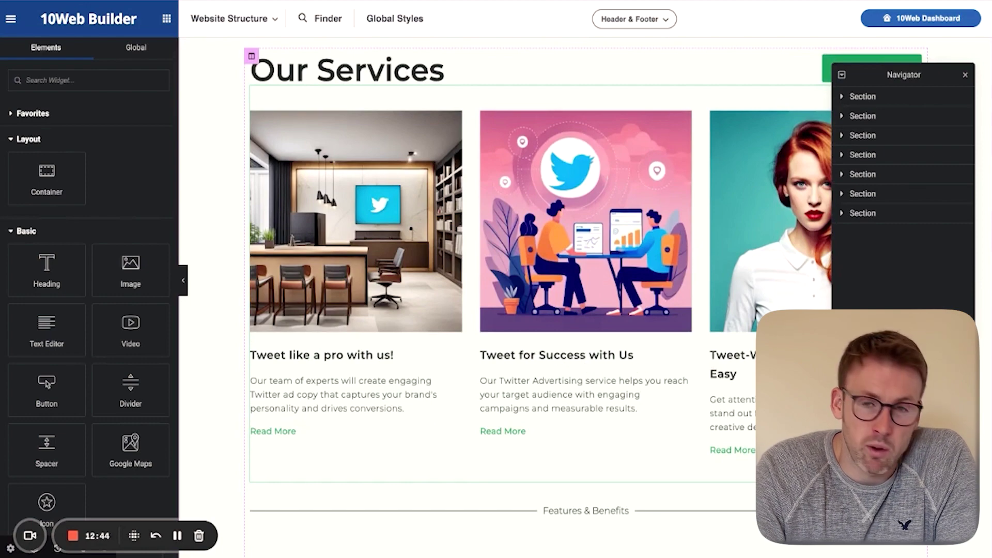
pyautogui.scroll(-7, 789, 228)
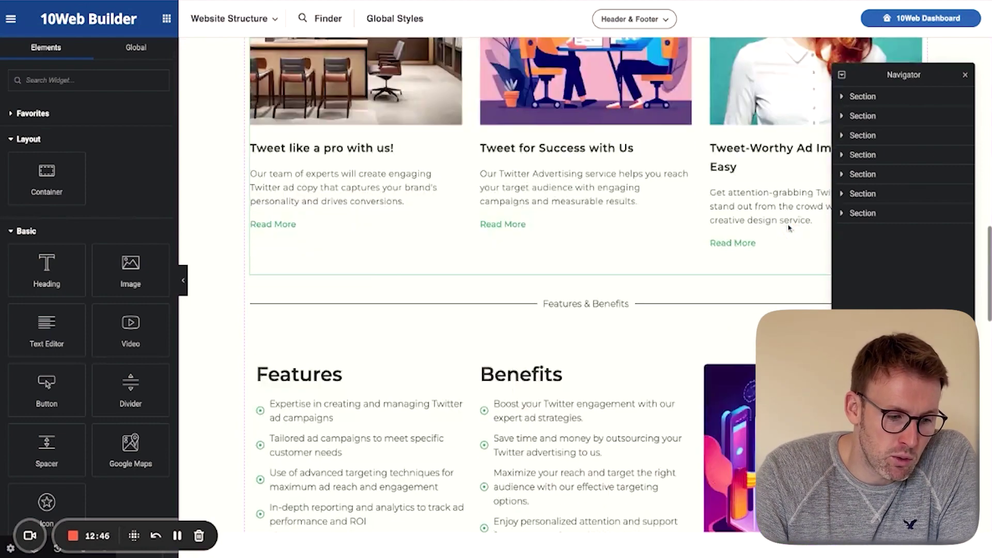
pyautogui.scroll(-5, 790, 228)
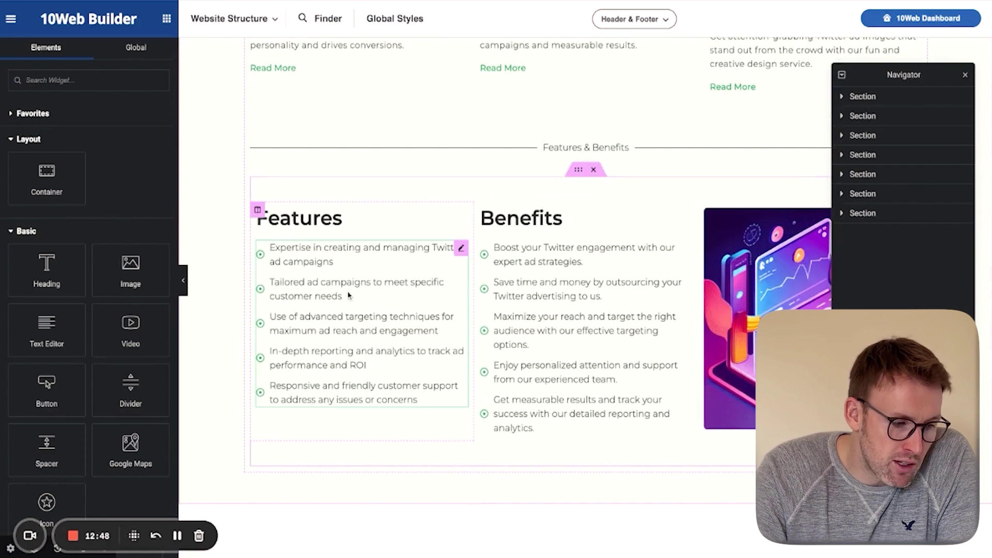
pyautogui.scroll(-10, 587, 323)
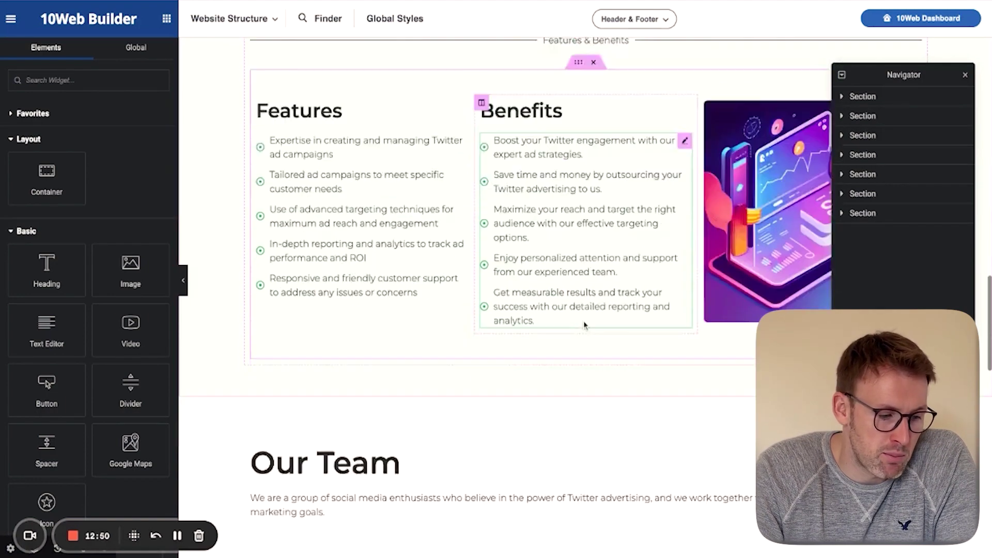
pyautogui.scroll(-10, 569, 323)
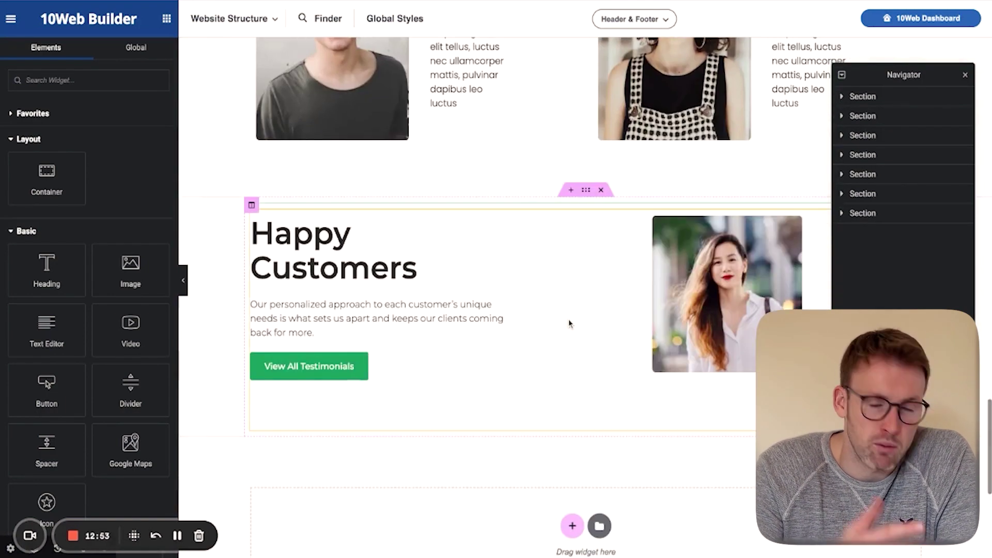
pyautogui.scroll(-9, 515, 362)
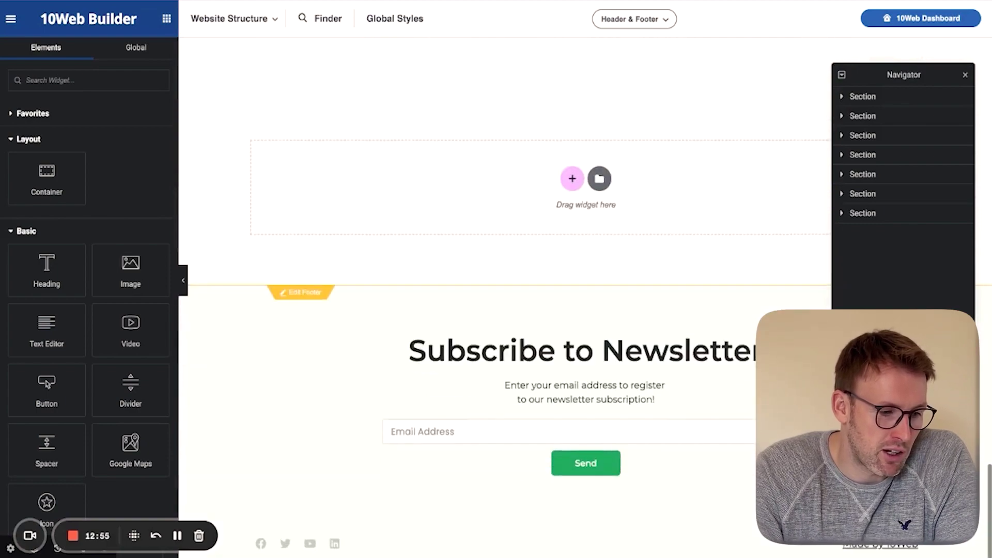
pyautogui.scroll(20, 531, 428)
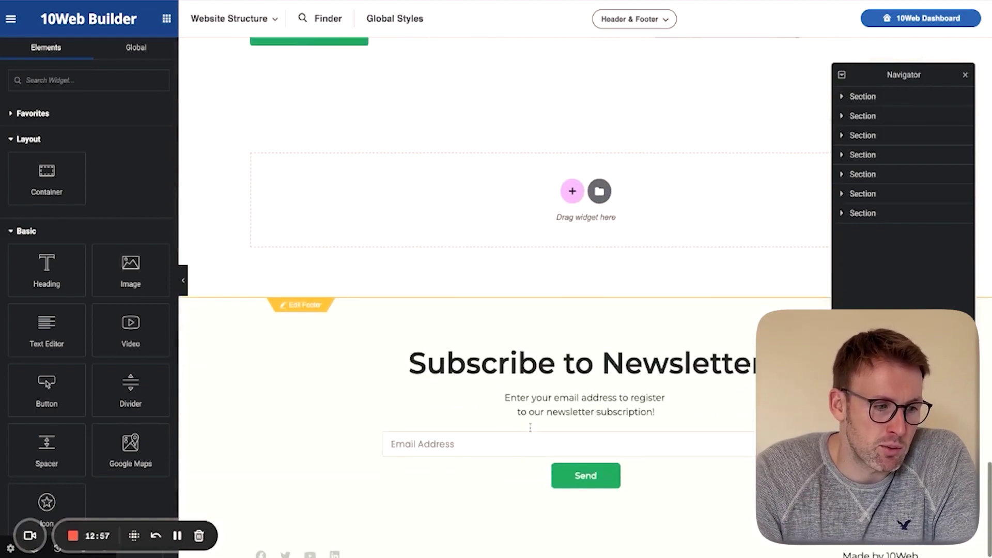
pyautogui.scroll(-20, 530, 414)
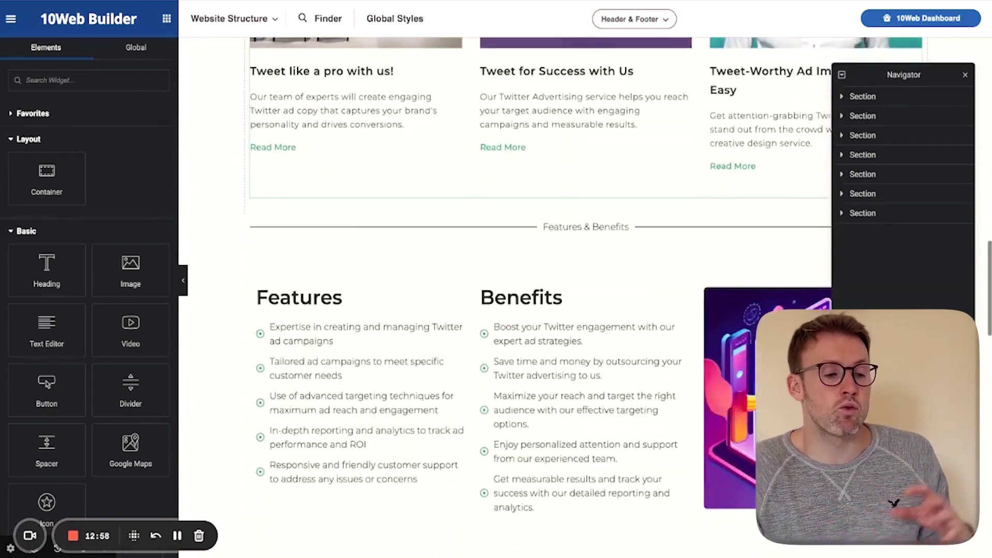
pyautogui.scroll(18, 529, 414)
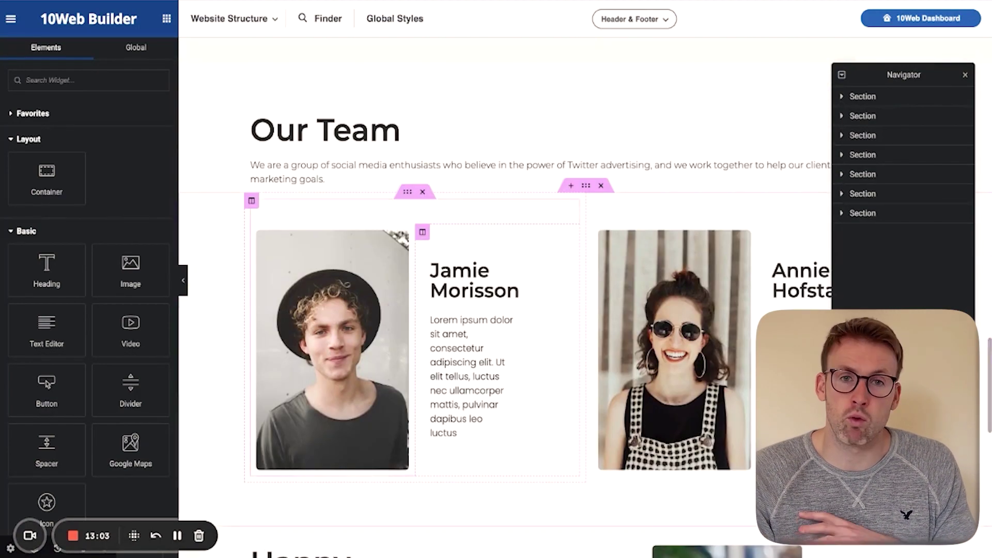
# Step: Rename team member Jamie Morisson to 'Patrick' with the bio 'I am the director'
pyautogui.click(475, 297)
pyautogui.moveTo(473, 296); pyautogui.dragTo(432, 248)
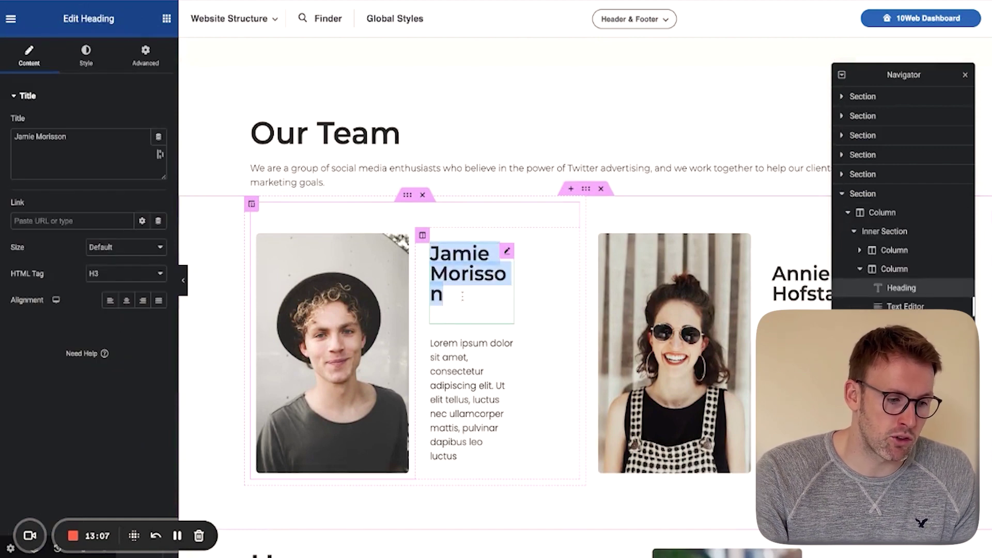
pyautogui.write('Patrick')
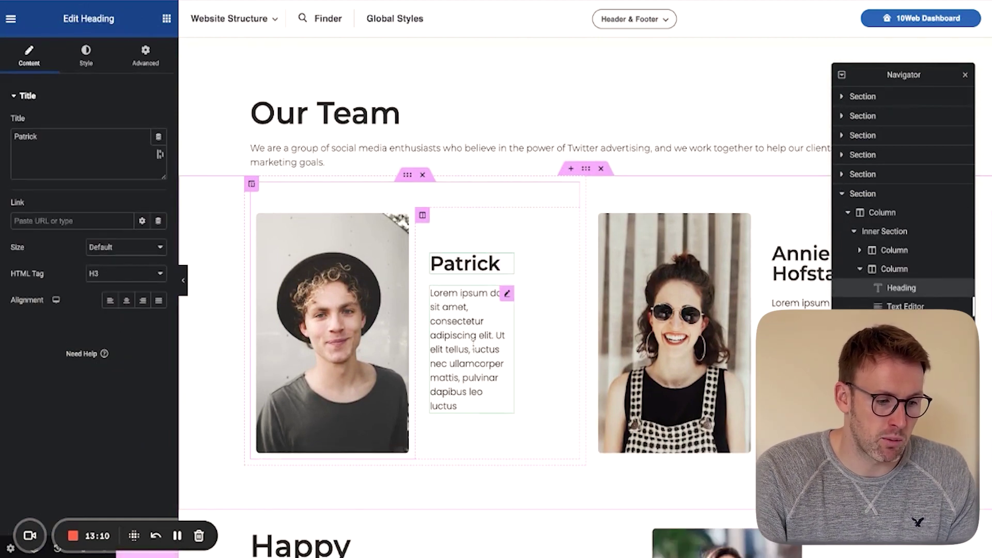
pyautogui.click(458, 406)
pyautogui.moveTo(458, 406); pyautogui.dragTo(434, 293)
pyautogui.press('BackSpace')
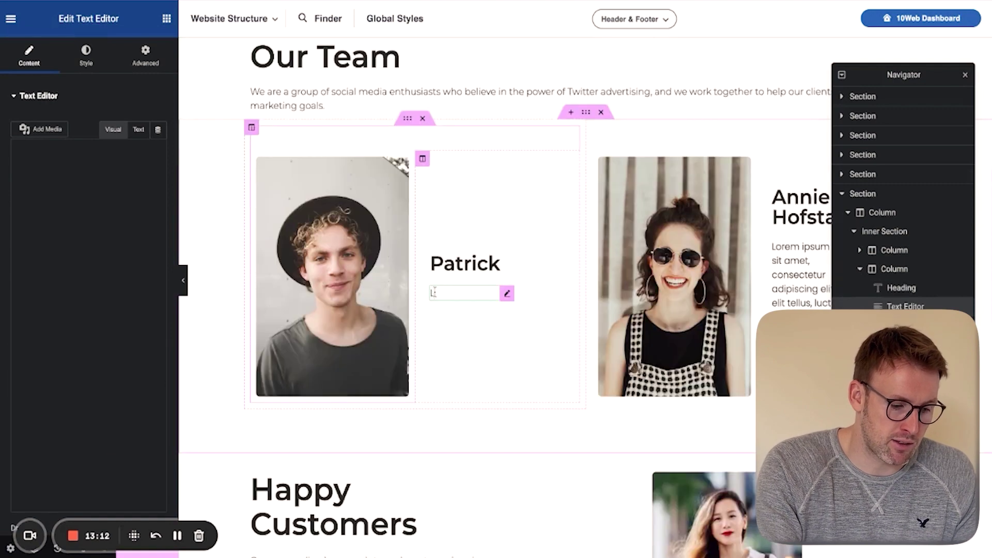
pyautogui.write('I am the director')
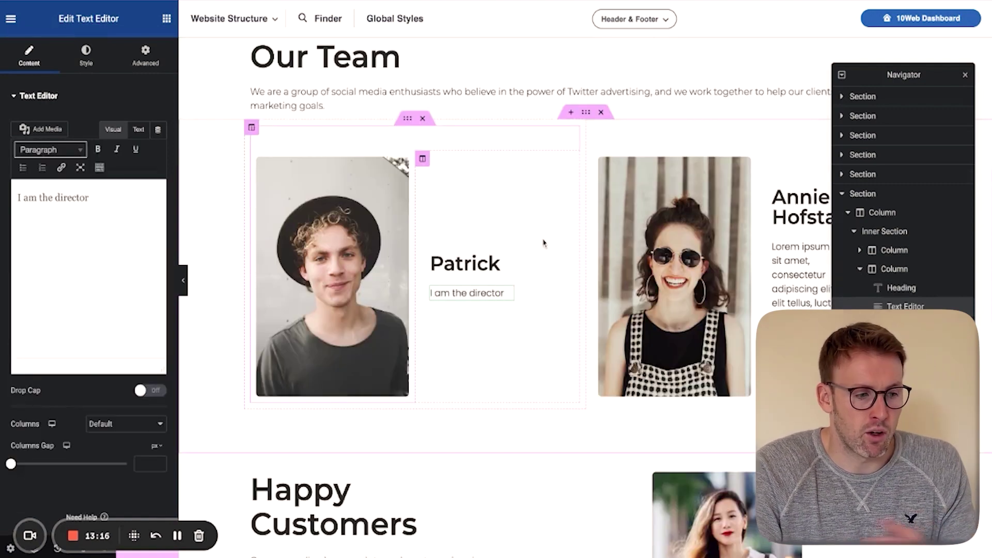
# Step: Open the settings of the tweet posts grid
pyautogui.scroll(15, 544, 243)
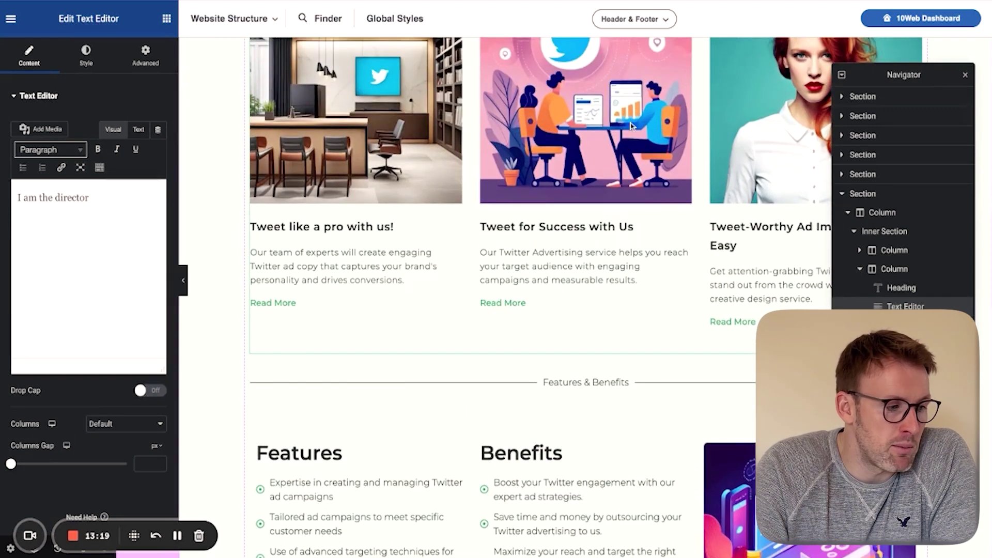
pyautogui.scroll(1, 623, 163)
pyautogui.click(613, 165)
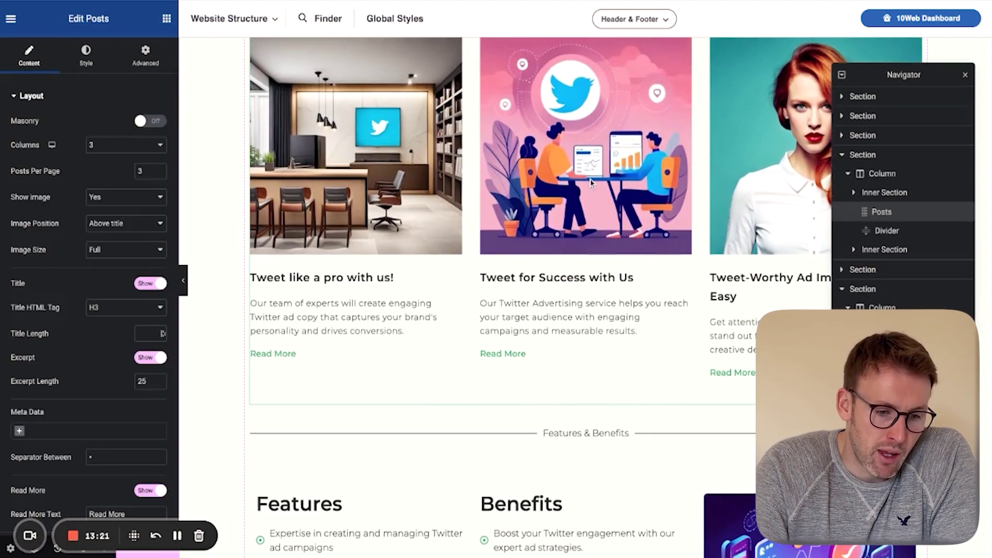
pyautogui.scroll(-1, 63, 261)
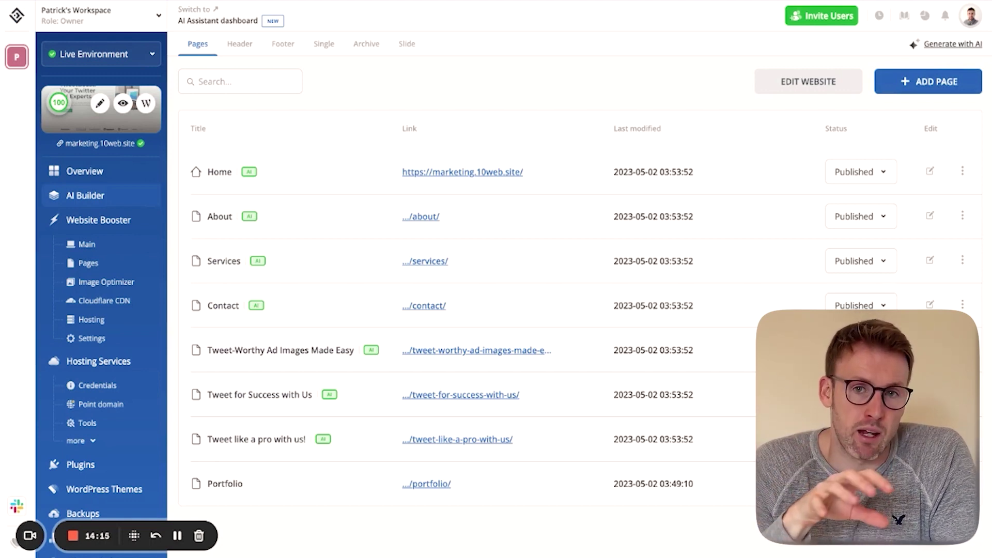
# Step: Bring up the options for adding more pages from the site's Pages list
pyautogui.click(929, 85)
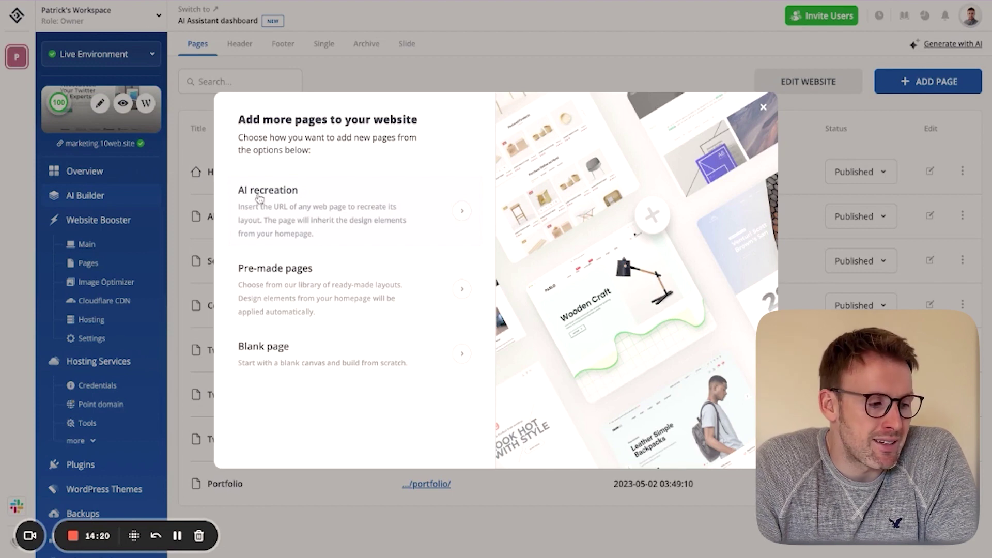
pyautogui.click(300, 208)
pyautogui.click(298, 219)
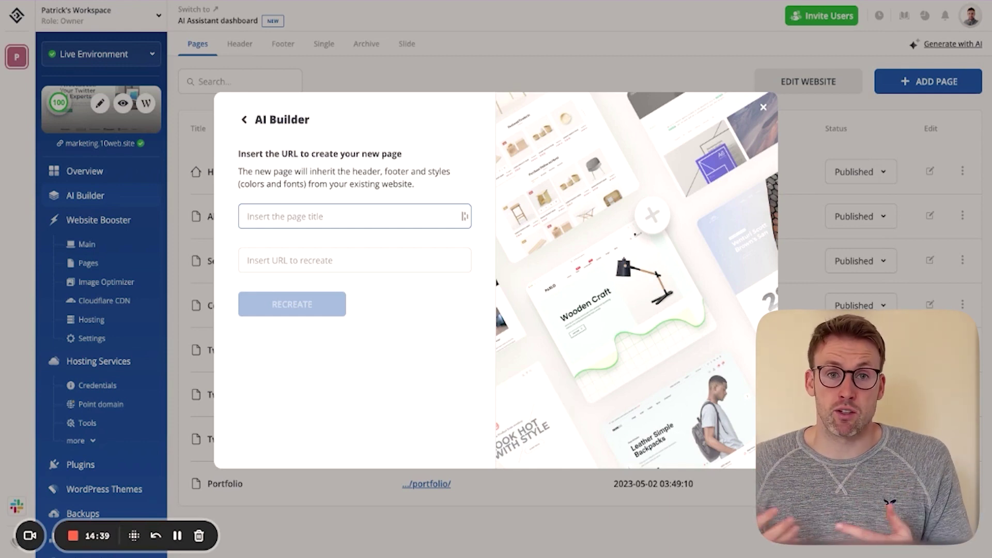
pyautogui.write('Home Page')
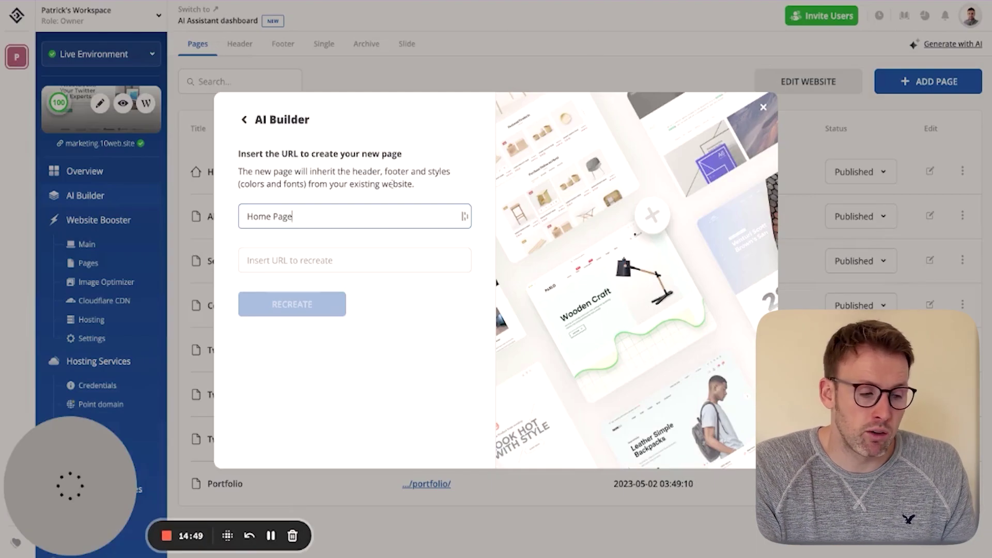
pyautogui.click(355, 253)
pyautogui.write('https://joinhampton.com/')
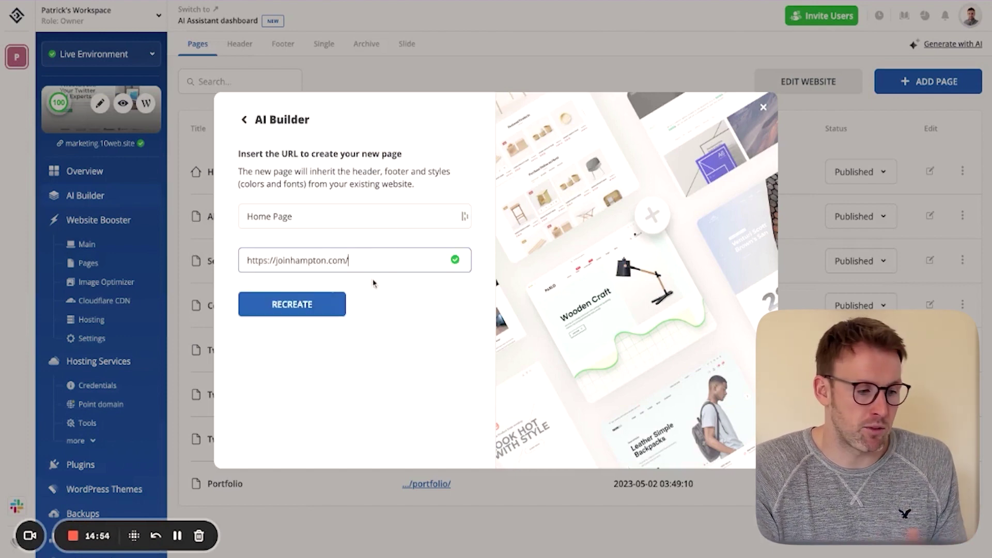
pyautogui.click(326, 308)
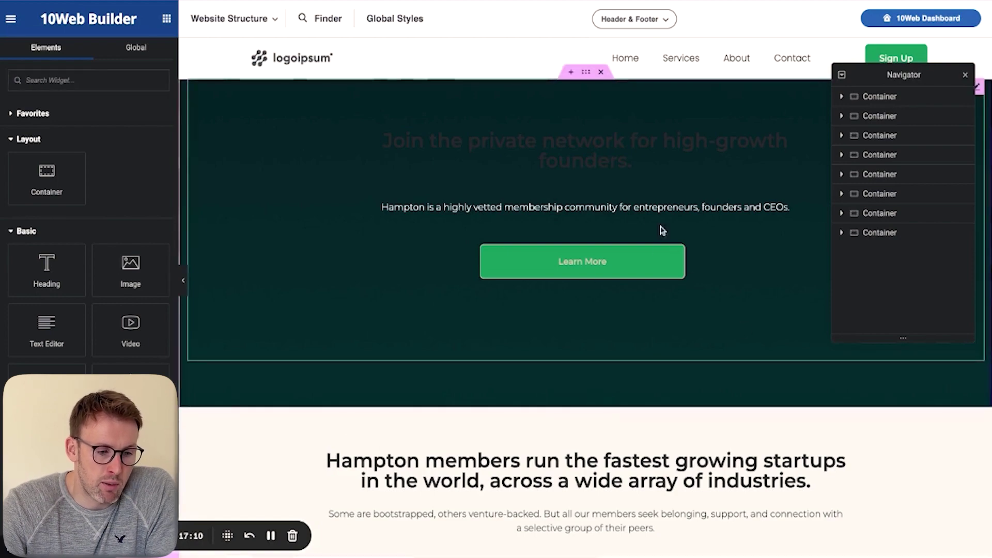
pyautogui.scroll(-15, 572, 162)
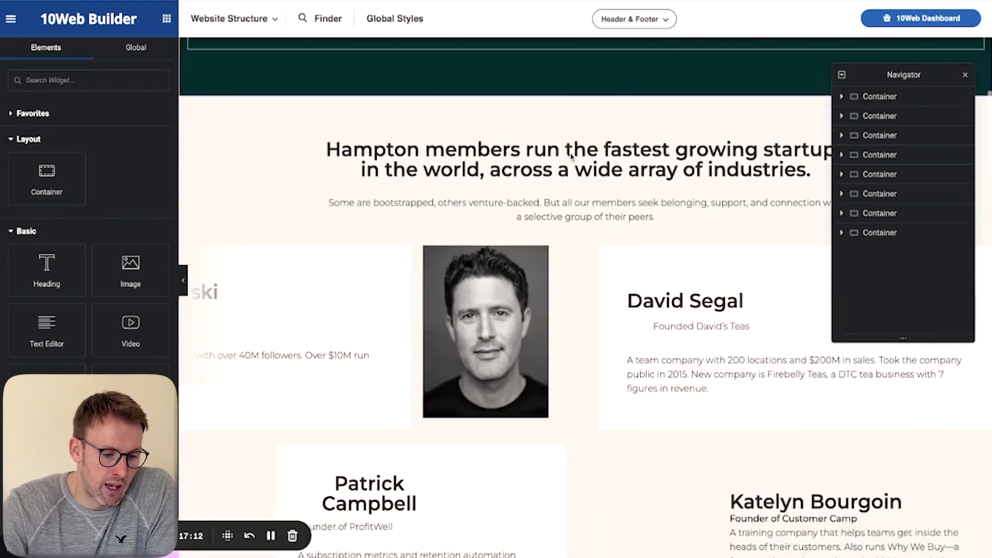
pyautogui.scroll(-6, 585, 297)
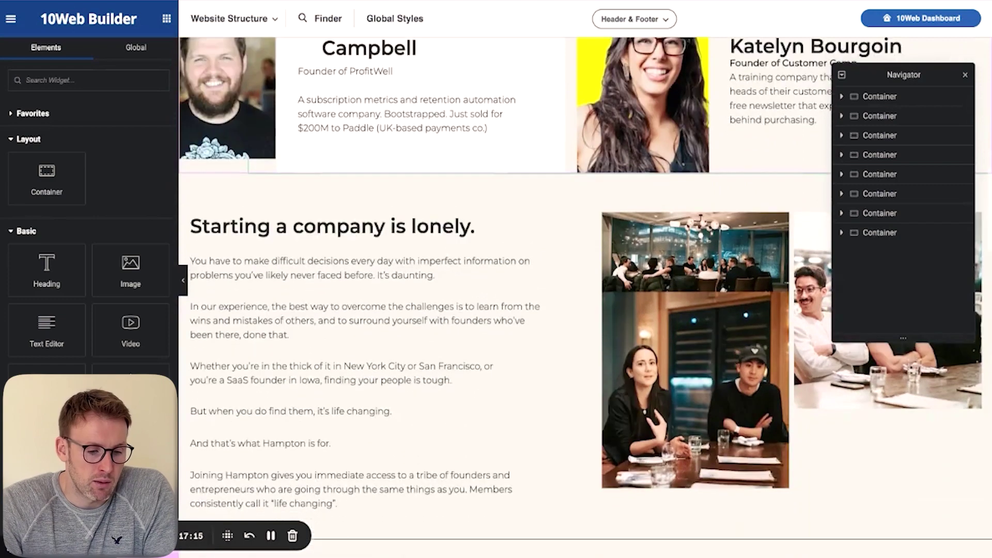
pyautogui.scroll(-5, 585, 297)
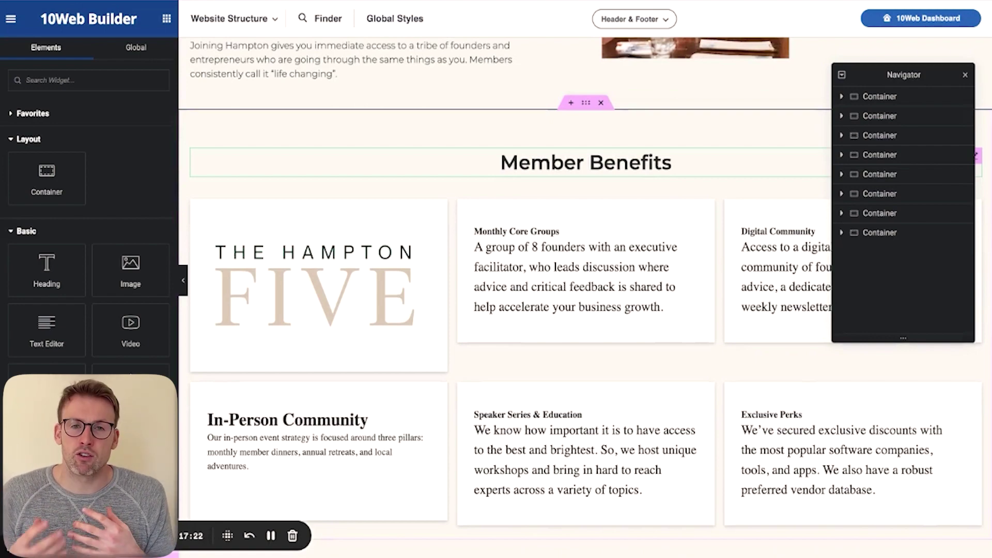
pyautogui.scroll(-2, 585, 297)
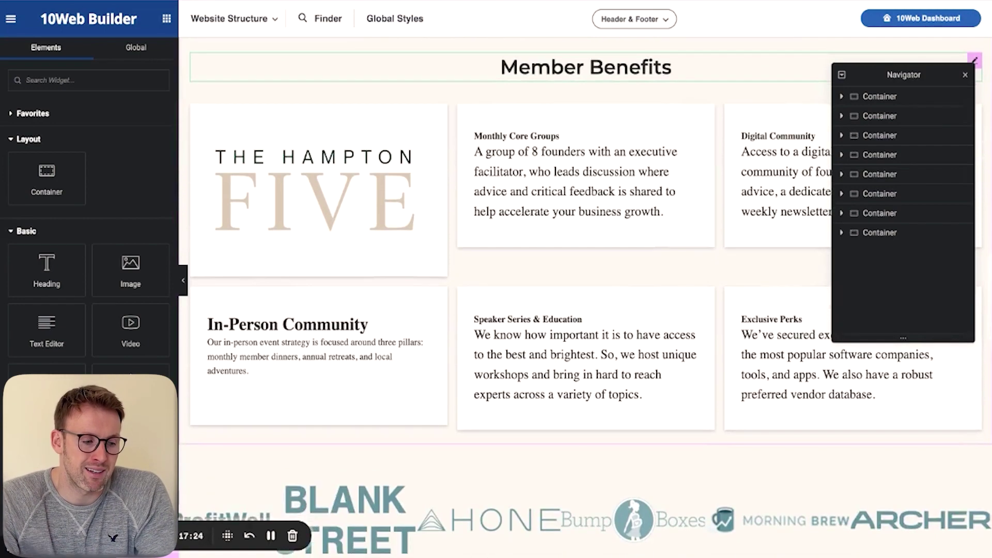
pyautogui.scroll(-2, 585, 298)
pyautogui.scroll(-4, 585, 297)
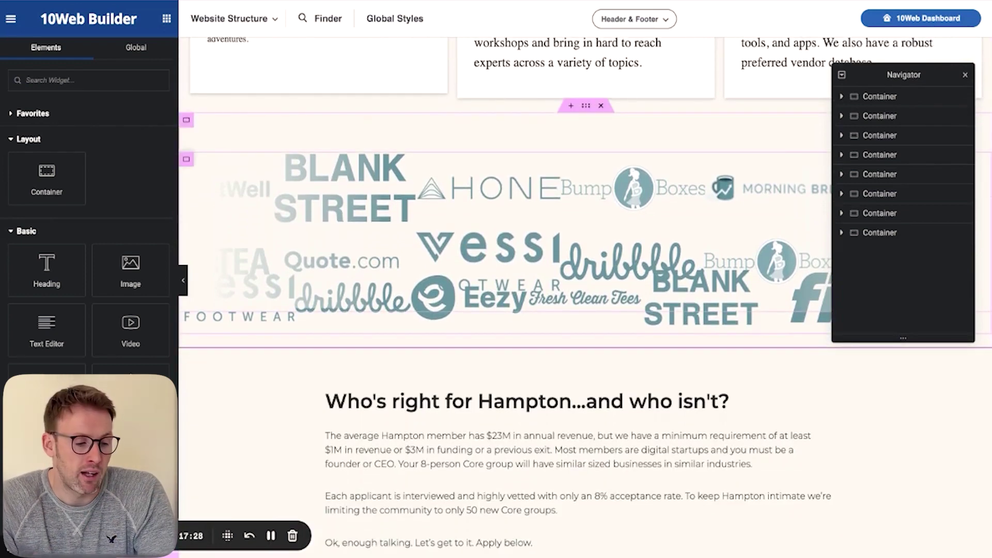
pyautogui.scroll(-1, 564, 231)
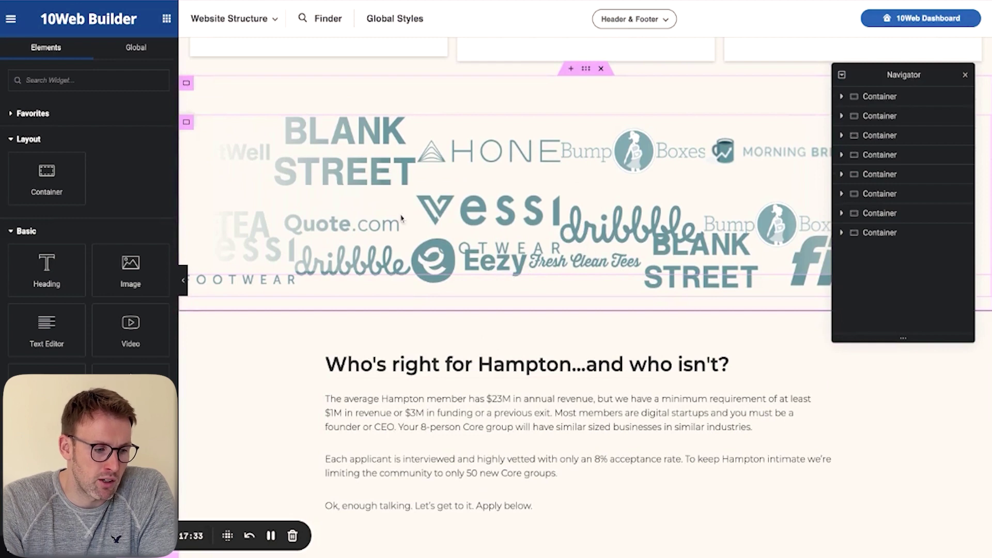
pyautogui.scroll(-3, 566, 221)
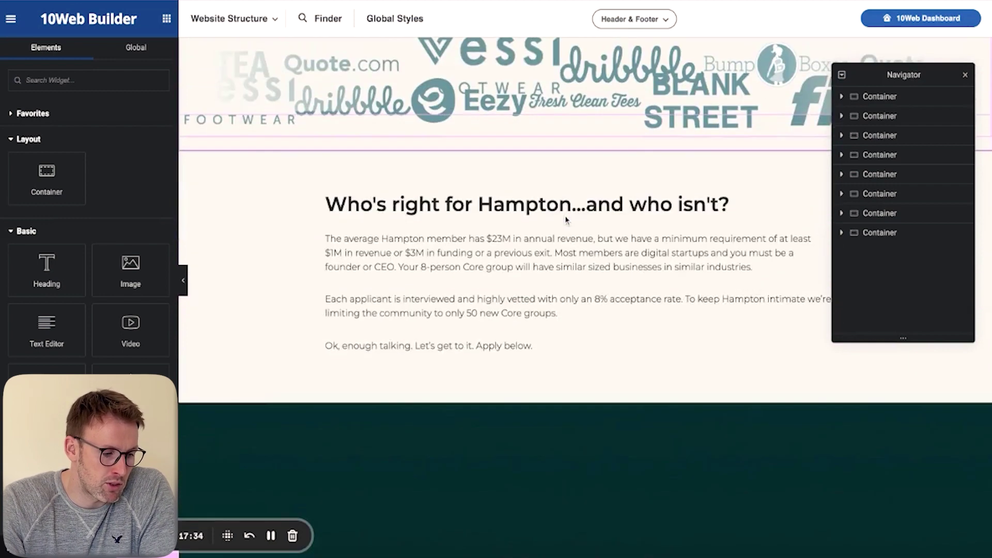
pyautogui.scroll(-7, 567, 219)
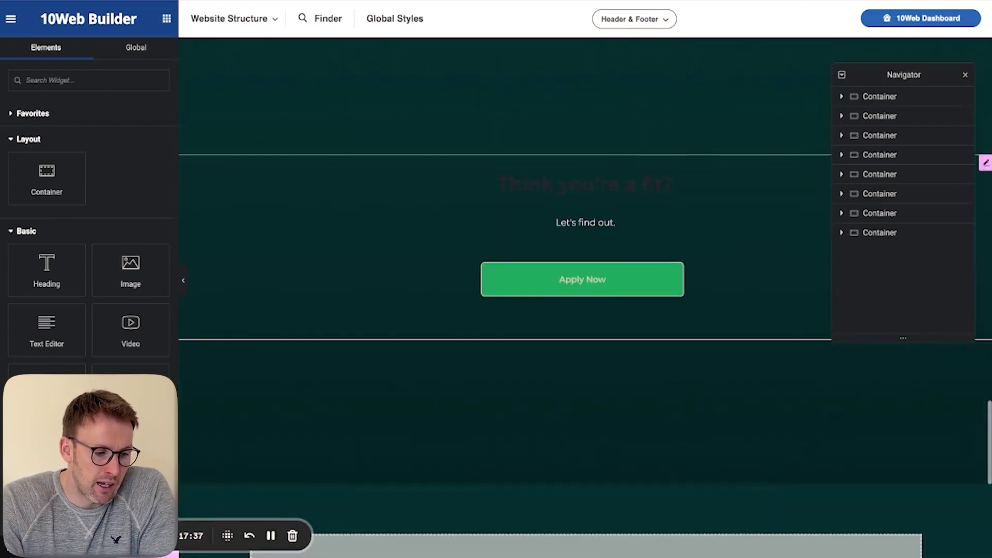
pyautogui.scroll(-2, 567, 219)
# Step: Find the 'Who's right for Hampton...and who isn't?' heading via the Navigator and select its full text
pyautogui.click(587, 123)
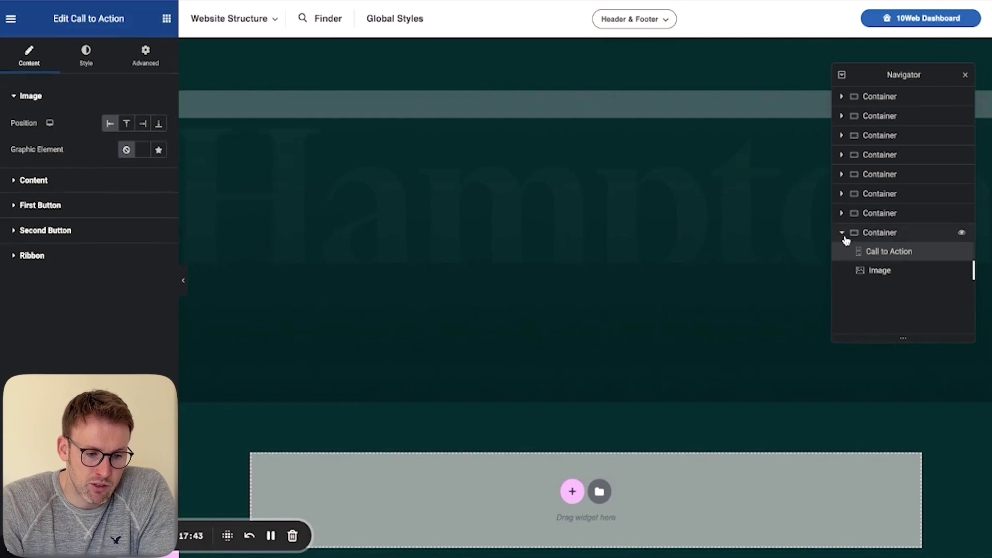
pyautogui.click(843, 234)
pyautogui.click(843, 215)
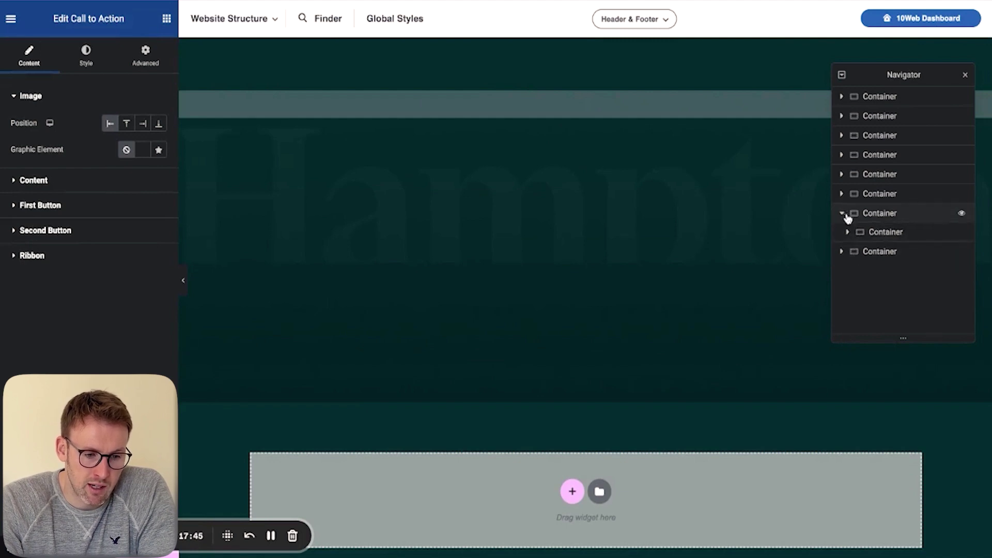
pyautogui.click(879, 232)
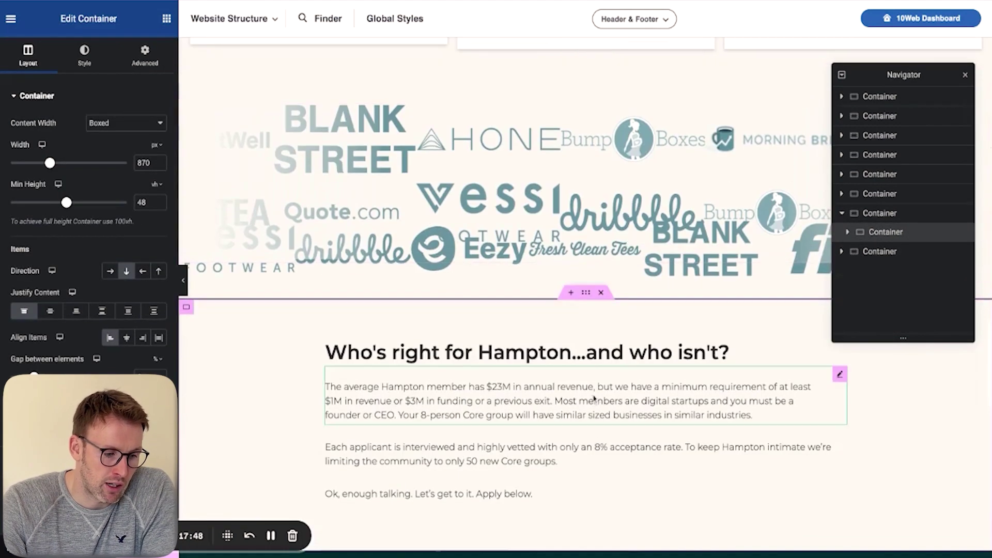
pyautogui.click(602, 359)
pyautogui.tripleClick(605, 362)
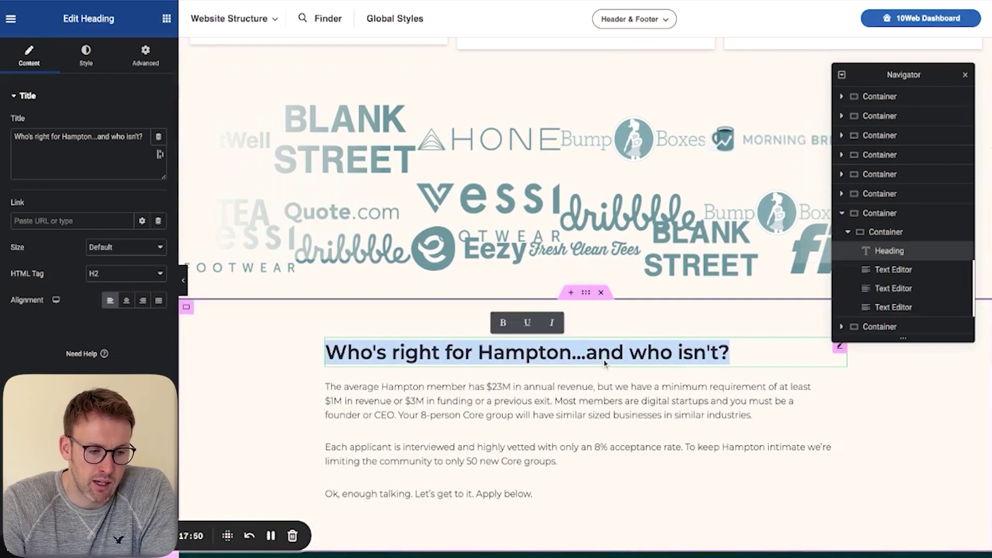